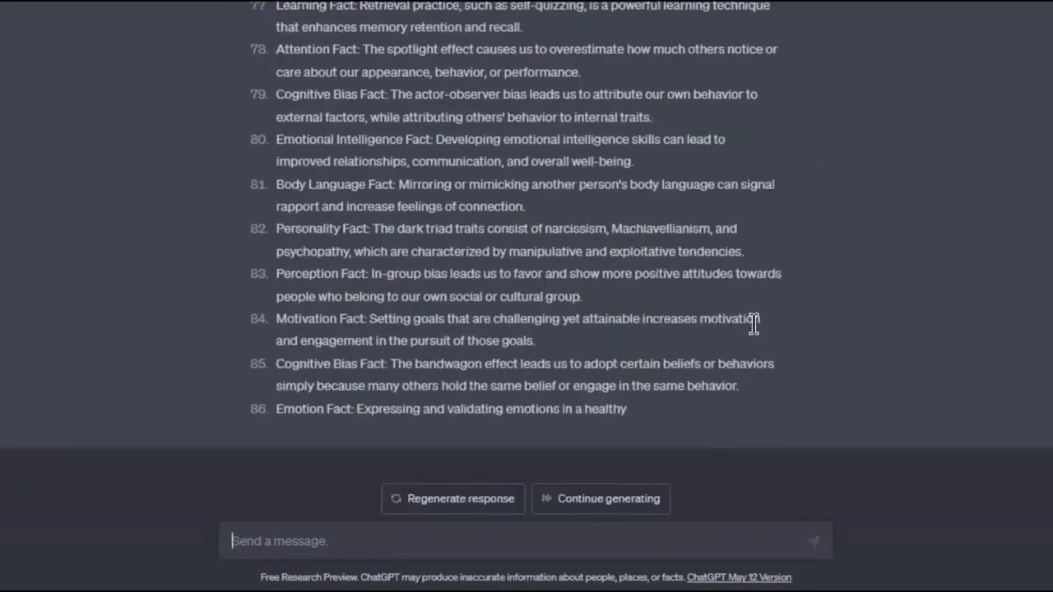
Step: Ask ChatGPT to put all the facts in a table divided into three columns: theme, first part, and second part
text(Now put them all in a table format divided in three columns; theme, frist)
key(BackSpace)
key(BackSpace)
key(BackSpace)
key(BackSpace)
text(irst part, and second part)
key(Return)
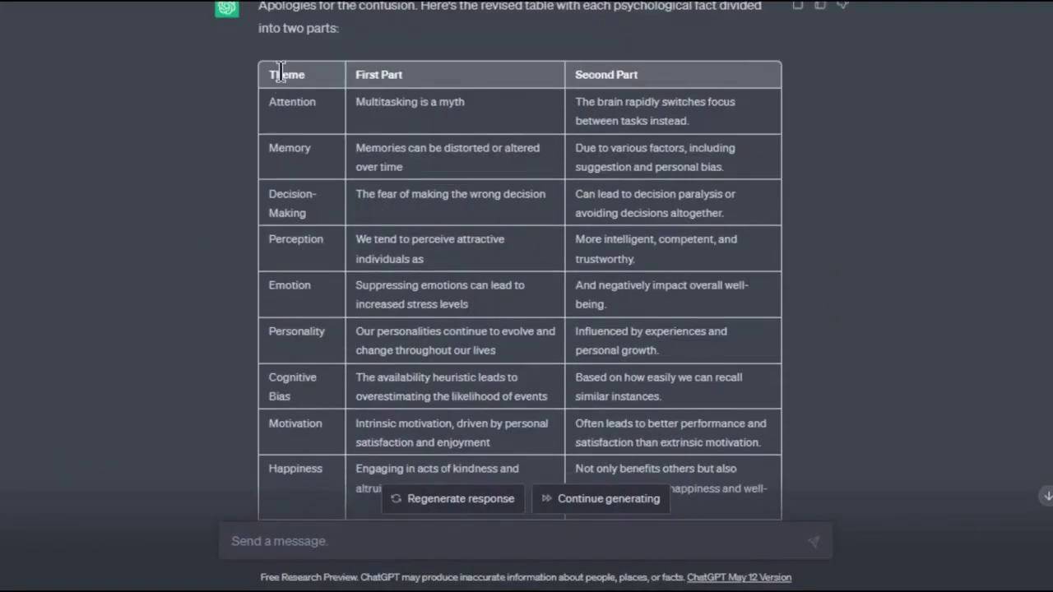
Step: Copy the generated facts table and paste it at cell A1 of the Psychology Channel Shorts spreadsheet in Google Sheets
drag(758, 315, 728, 372)
right_click(687, 214)
click(692, 233)
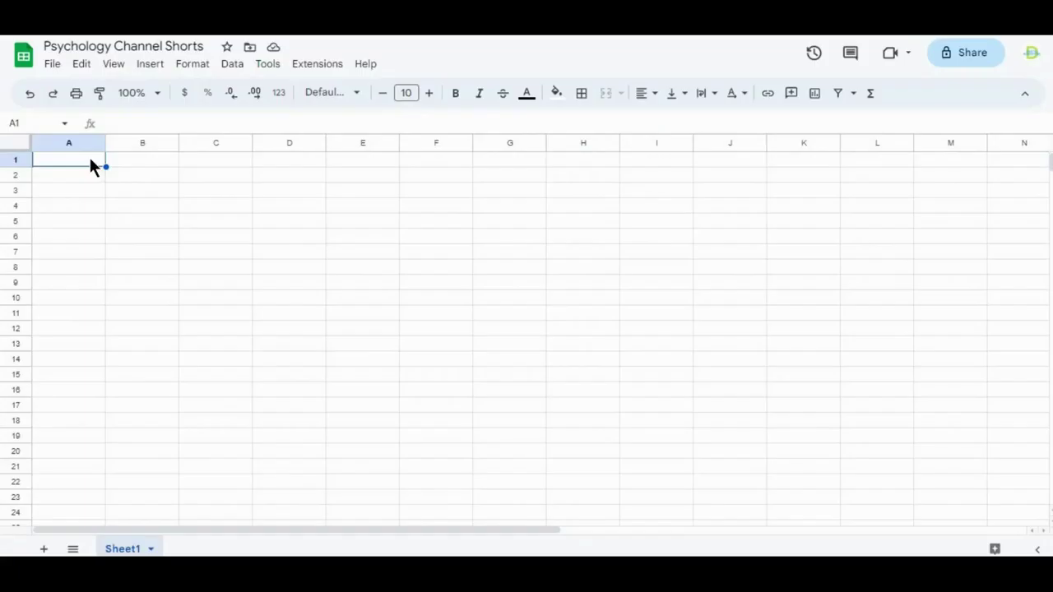
key(ctrl+v)
Step: Widen columns A to C to fit the table's text and make the header row bold
click(624, 176)
drag(105, 142, 136, 144)
drag(210, 144, 352, 144)
drag(424, 142, 807, 143)
drag(351, 143, 430, 145)
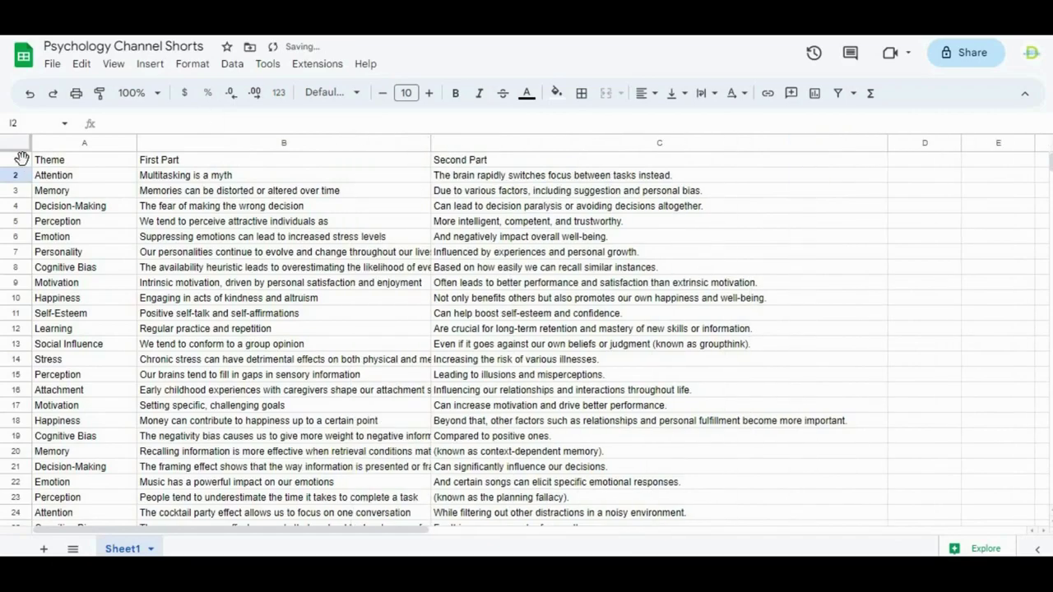
click(22, 158)
click(455, 93)
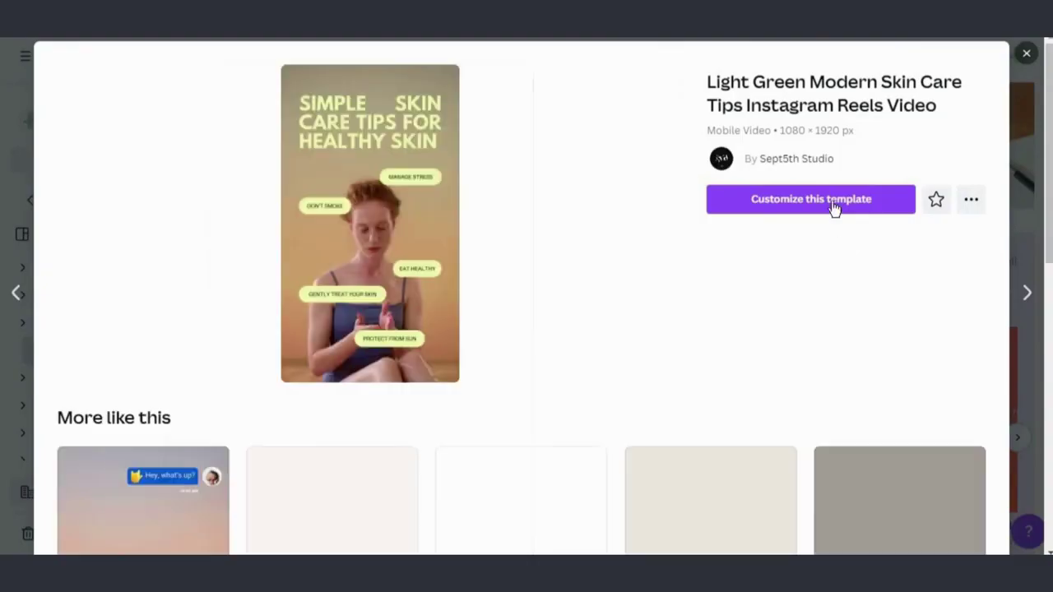
Step: In Canva, open the Light Green Modern Skin Care Tips template for editing and delete its background video and all text elements
click(832, 207)
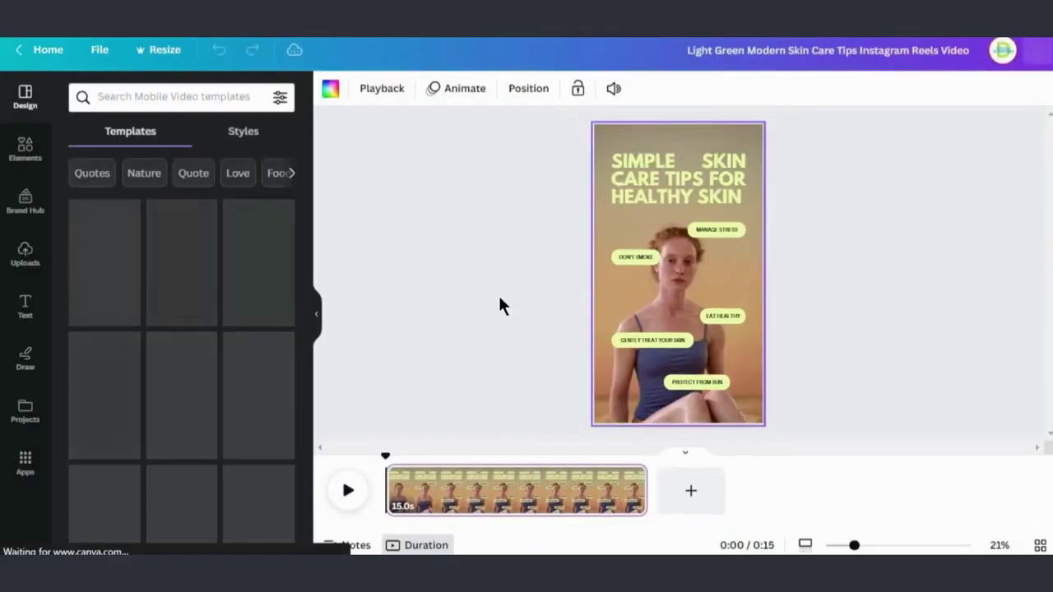
click(479, 384)
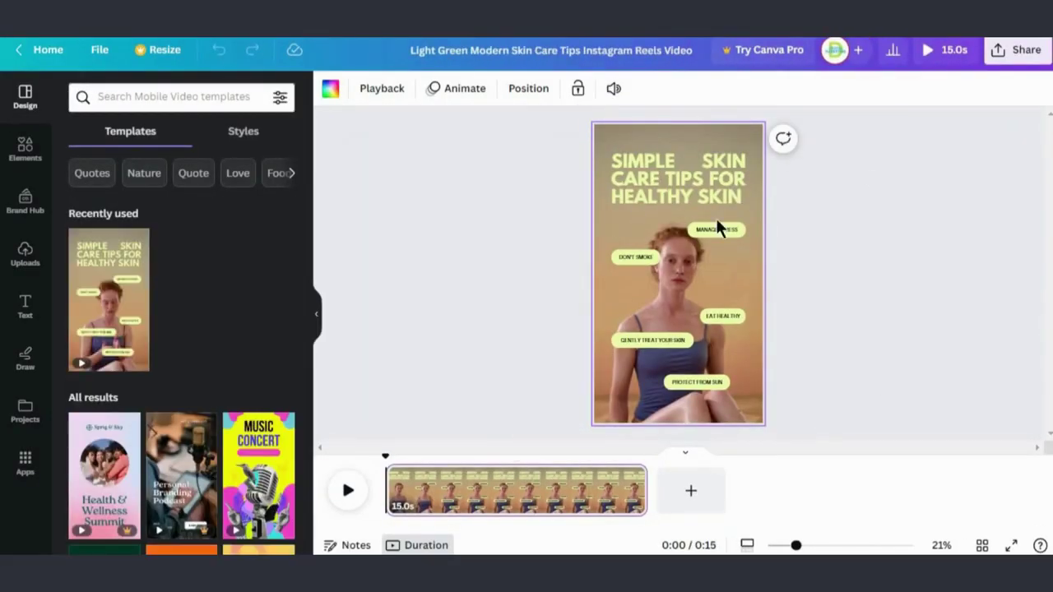
right_click(730, 262)
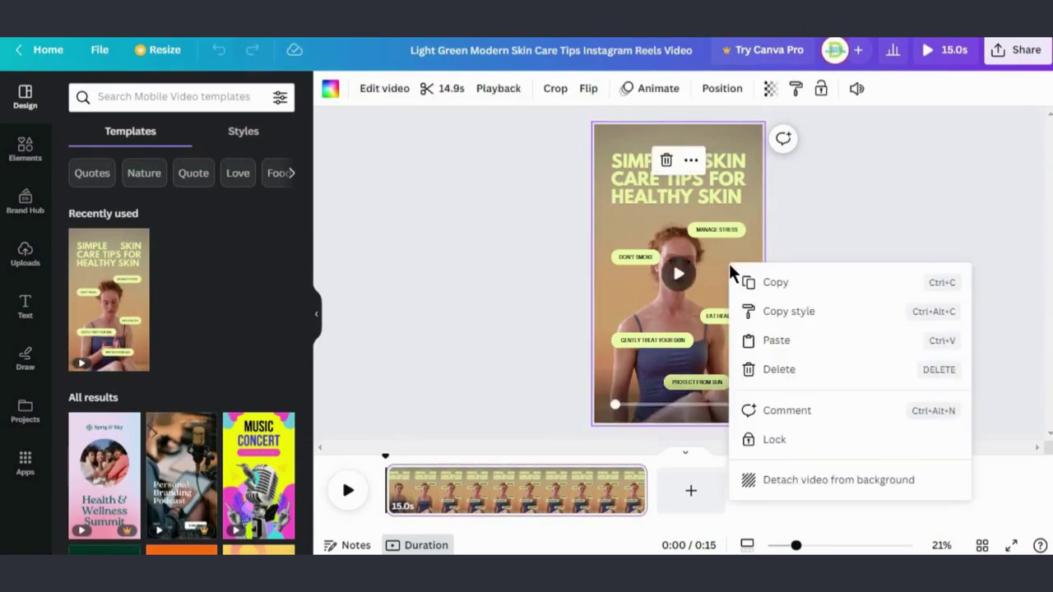
click(814, 369)
click(728, 169)
click(671, 331)
drag(818, 129, 605, 419)
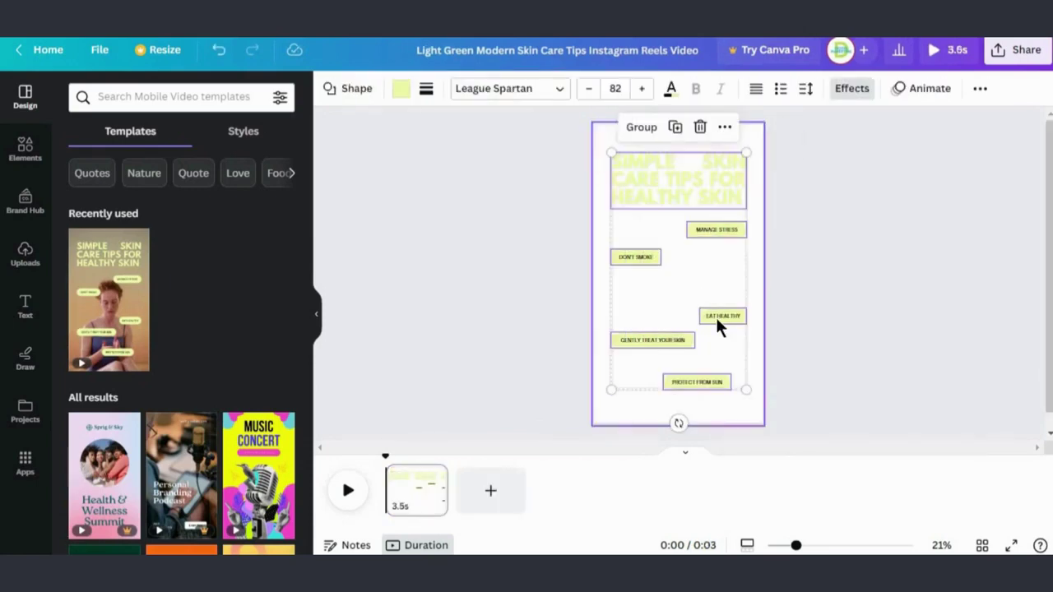
key(Delete)
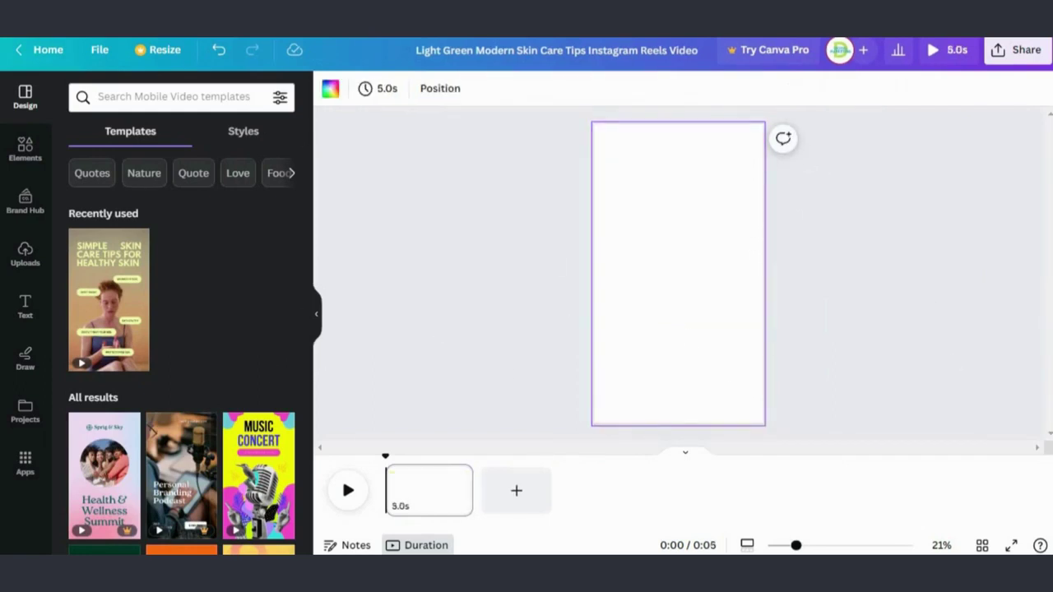
Step: Search the templates for quotes and apply the Dark Motivational Quote Mobile Video template to the blank page
click(184, 99)
click(350, 212)
click(205, 96)
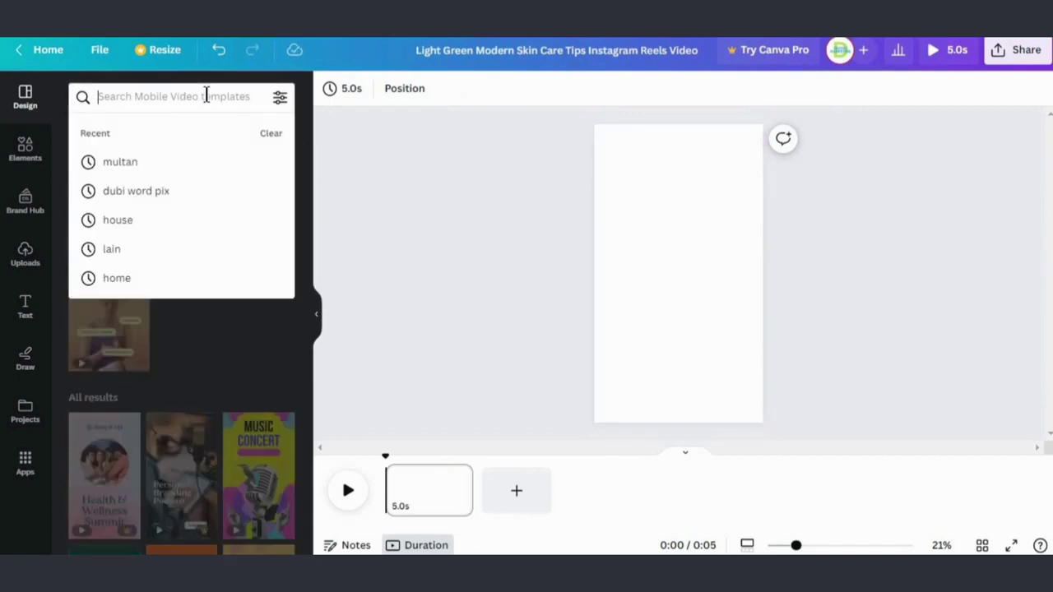
text(quotes)
key(Return)
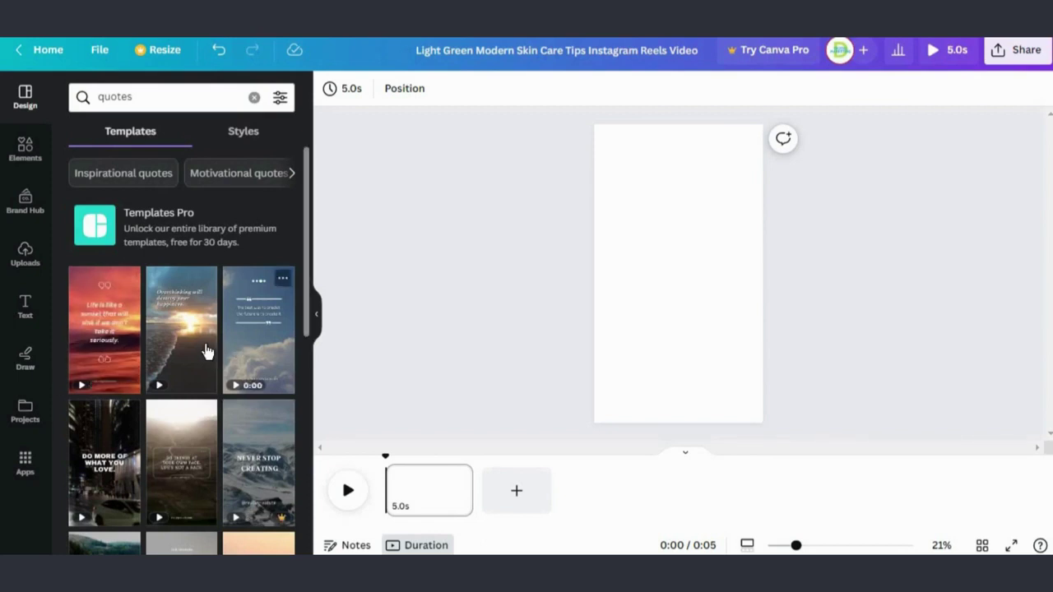
click(99, 467)
click(706, 272)
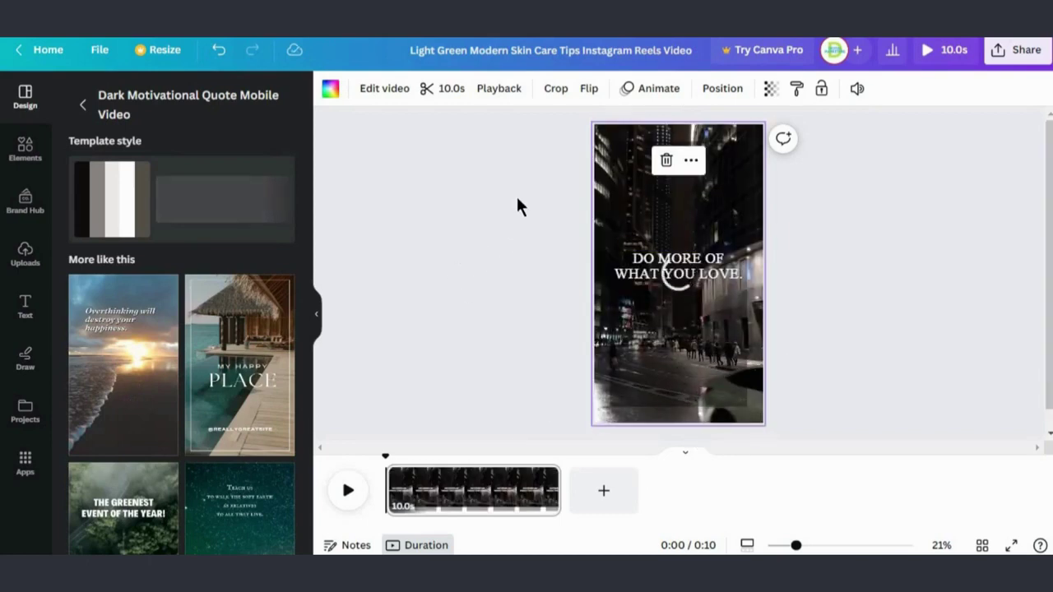
click(879, 230)
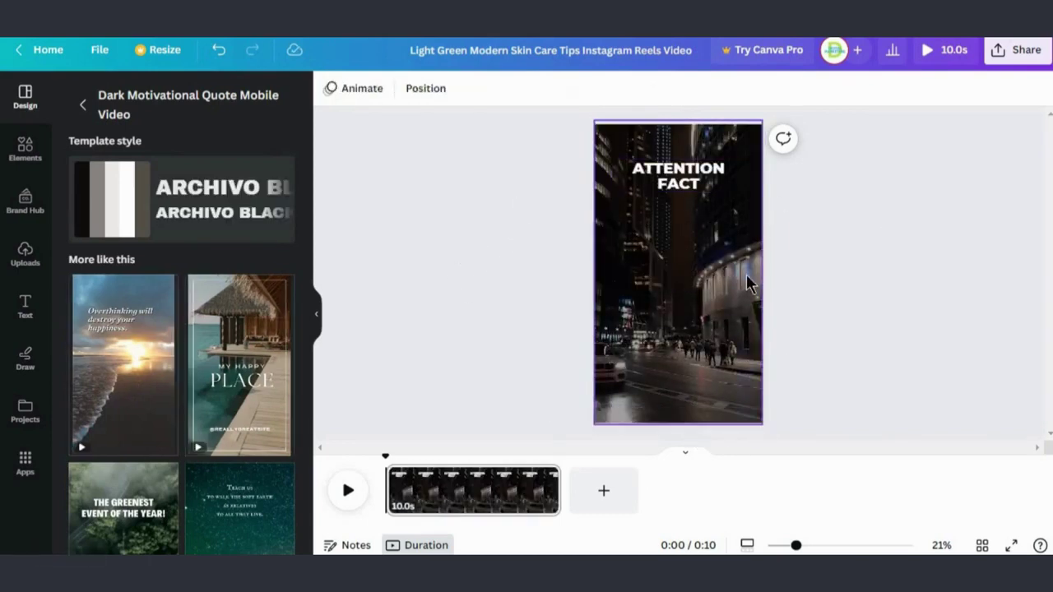
Step: Widen the dark overlay past both sides of the page and set its transparency to 50
click(748, 280)
drag(771, 271, 774, 273)
drag(581, 275, 586, 272)
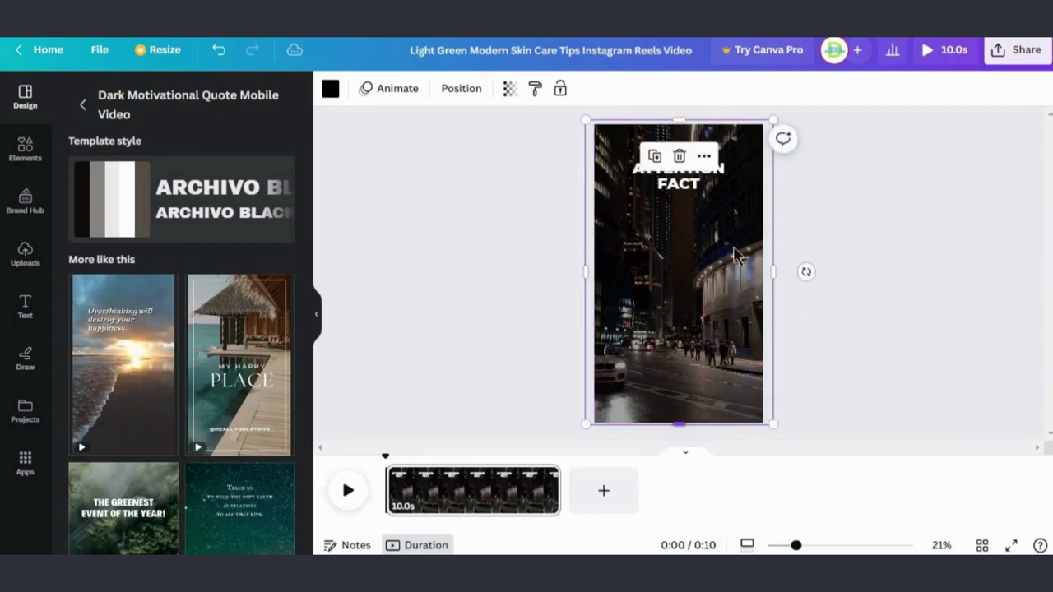
click(510, 88)
drag(424, 157, 435, 159)
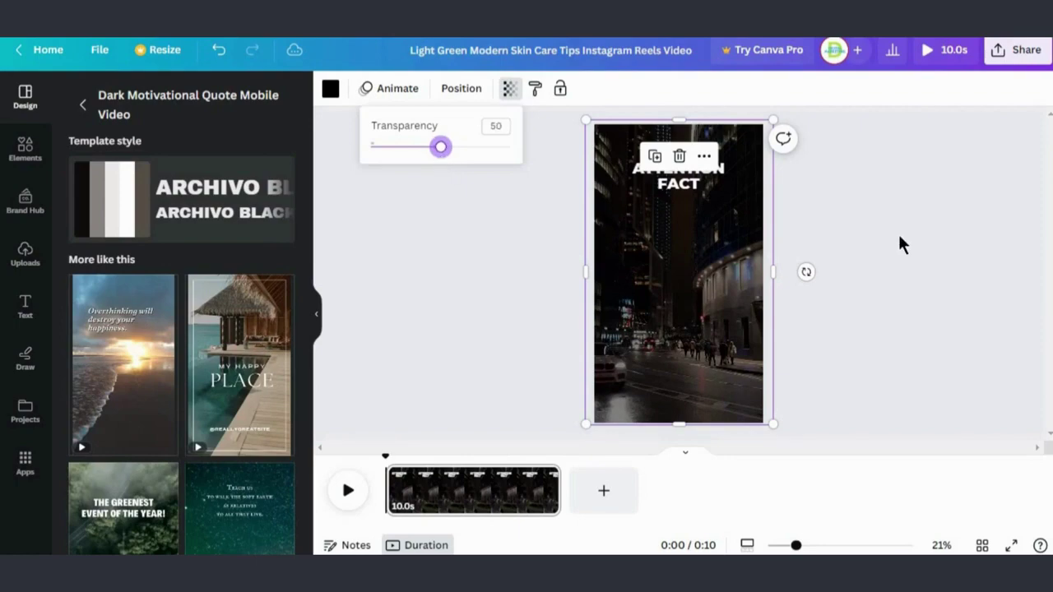
click(787, 181)
Step: Duplicate the Attention Fact heading, place the copy near the page's middle, and lower the original heading slightly
click(679, 174)
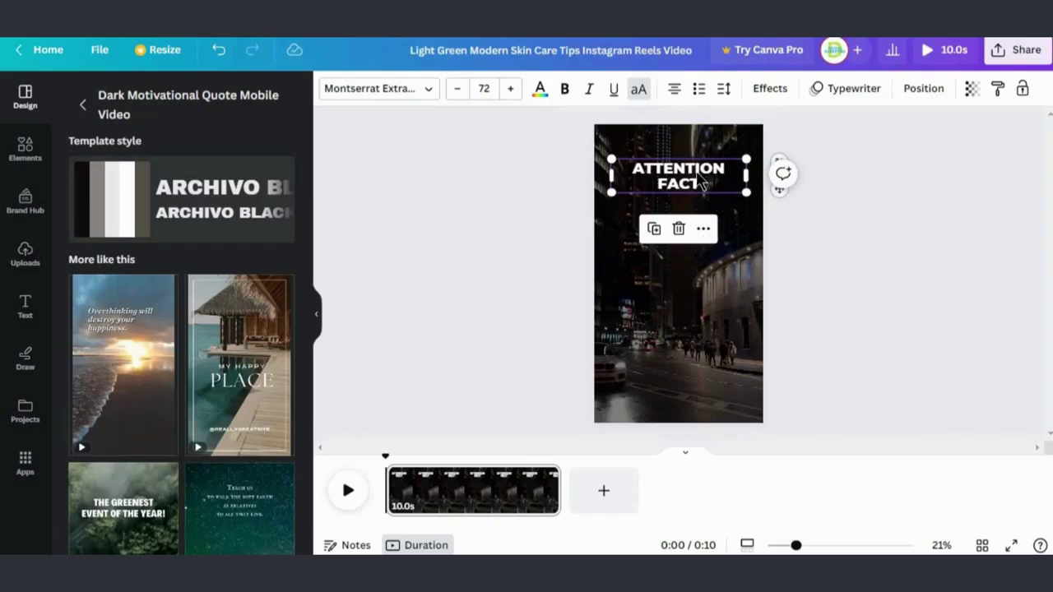
right_click(699, 183)
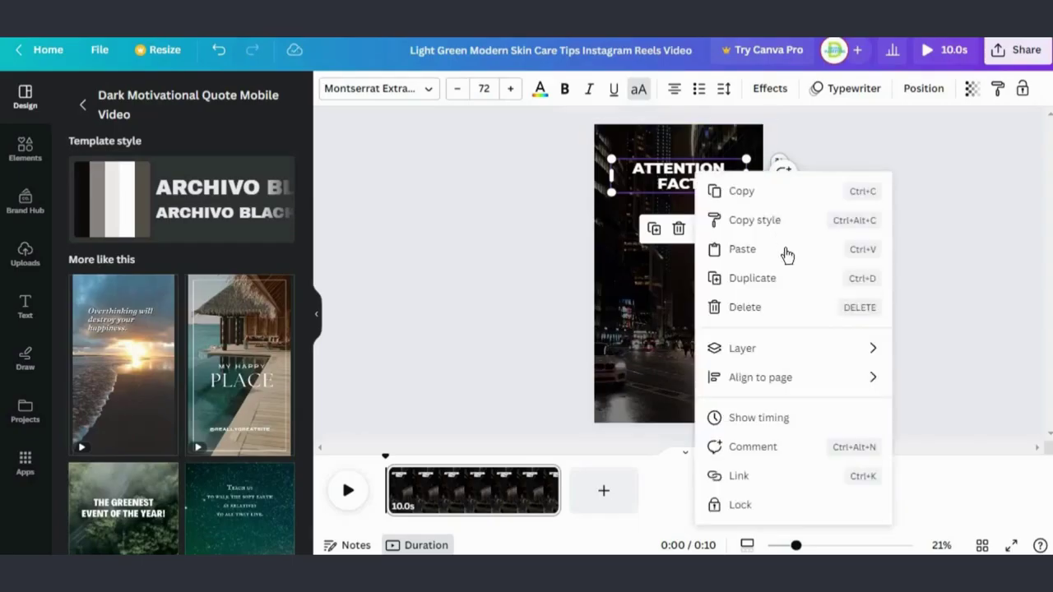
click(790, 278)
drag(690, 175, 684, 270)
click(678, 175)
drag(678, 176, 676, 196)
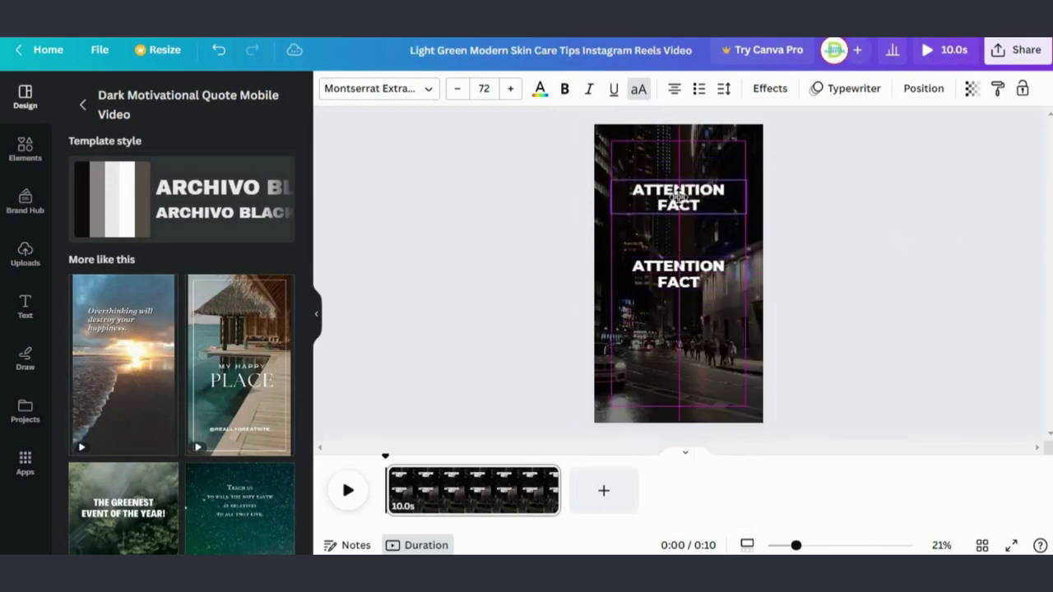
Step: Reduce the font size of the lower Attention Fact text to 35
click(678, 274)
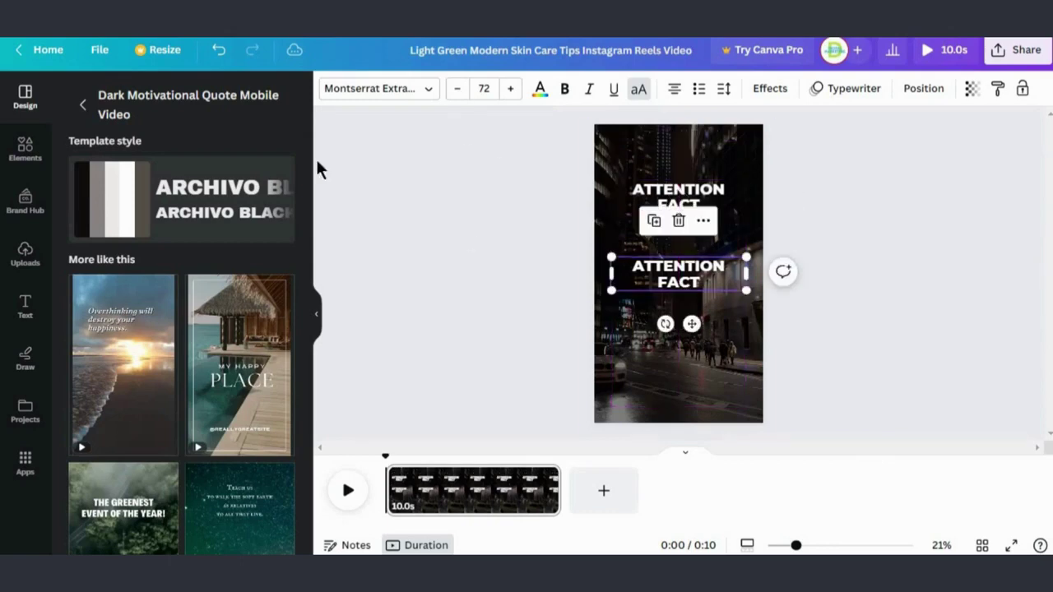
click(457, 88)
click(458, 88)
click(458, 88)
click(458, 88)
click(457, 88)
click(458, 88)
click(457, 88)
click(457, 88)
click(458, 88)
click(458, 88)
click(458, 88)
click(458, 88)
click(457, 88)
click(458, 88)
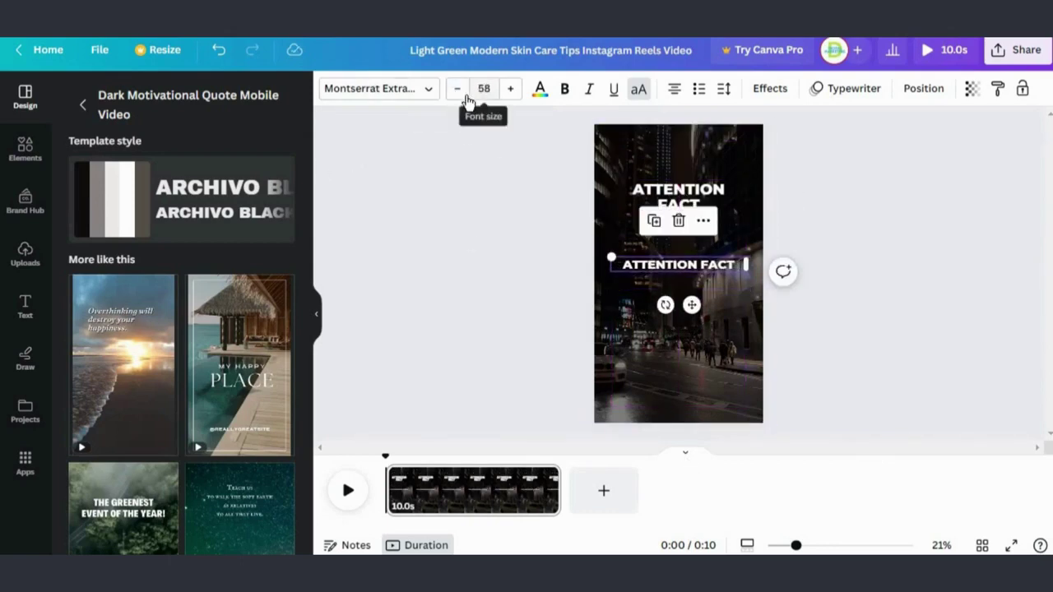
click(478, 90)
text(30)
key(Return)
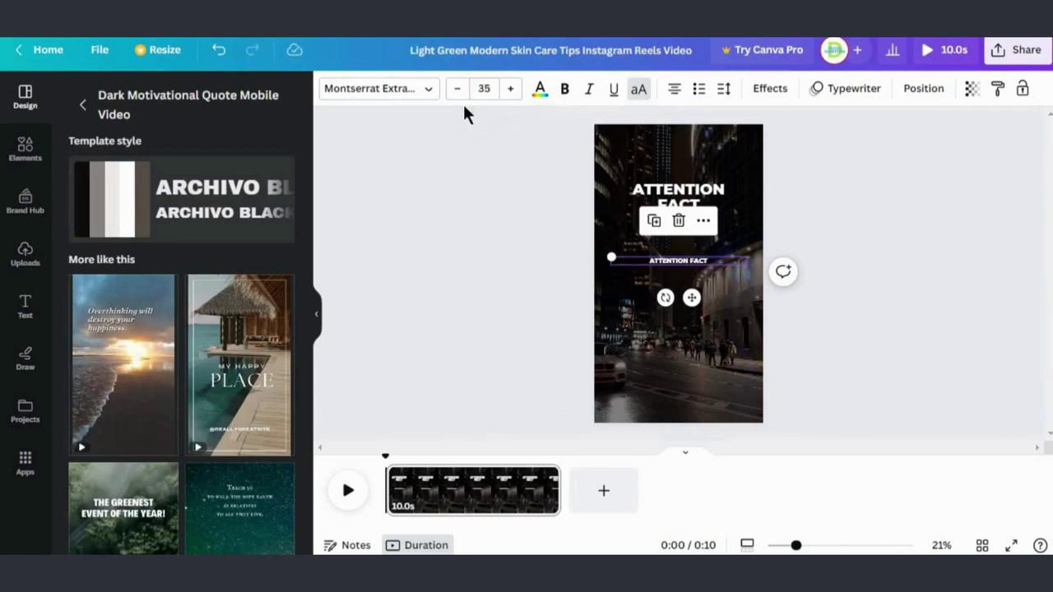
key(Return)
Step: Set the lower Attention Fact text's font size to 40 and its font to Montserrat
drag(491, 88, 469, 89)
text(40)
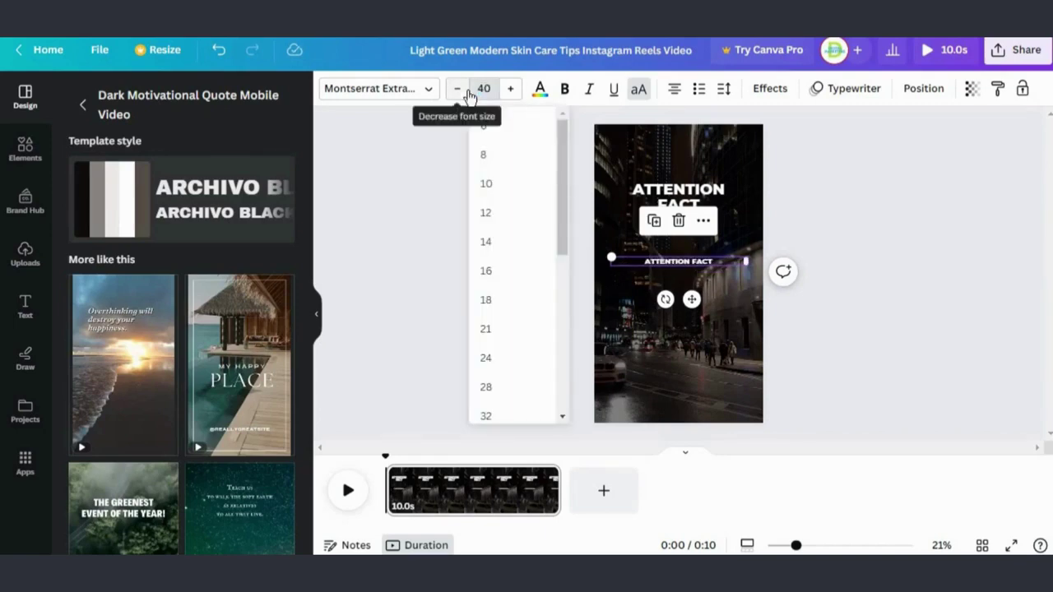
key(Return)
click(411, 89)
click(124, 242)
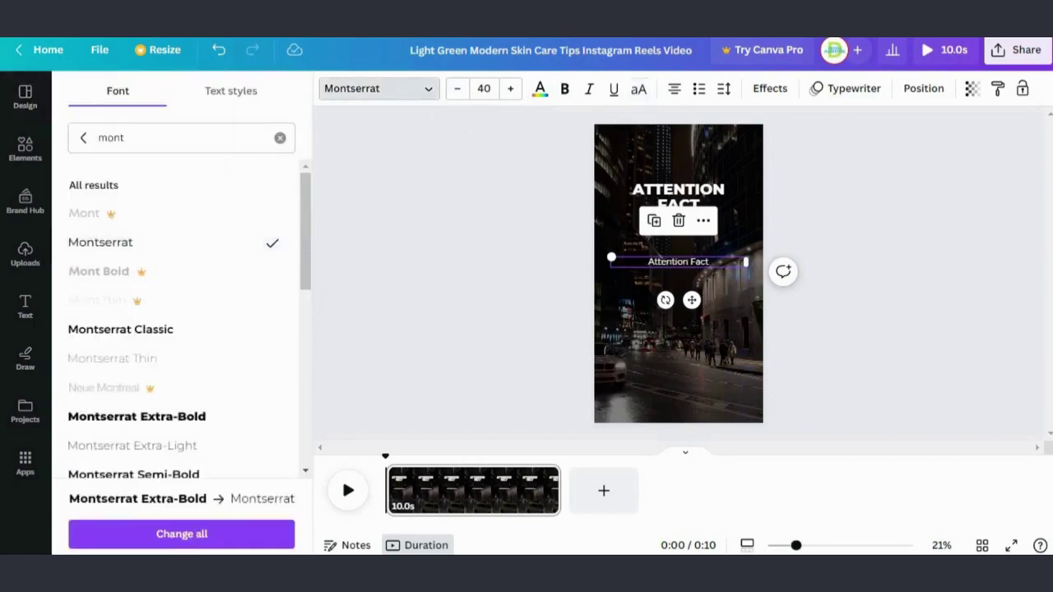
Step: Replace the lower Attention Fact text with "Multitasking is a myth" from cell B2 of the spreadsheet
key(ctrl+Tab)
click(334, 179)
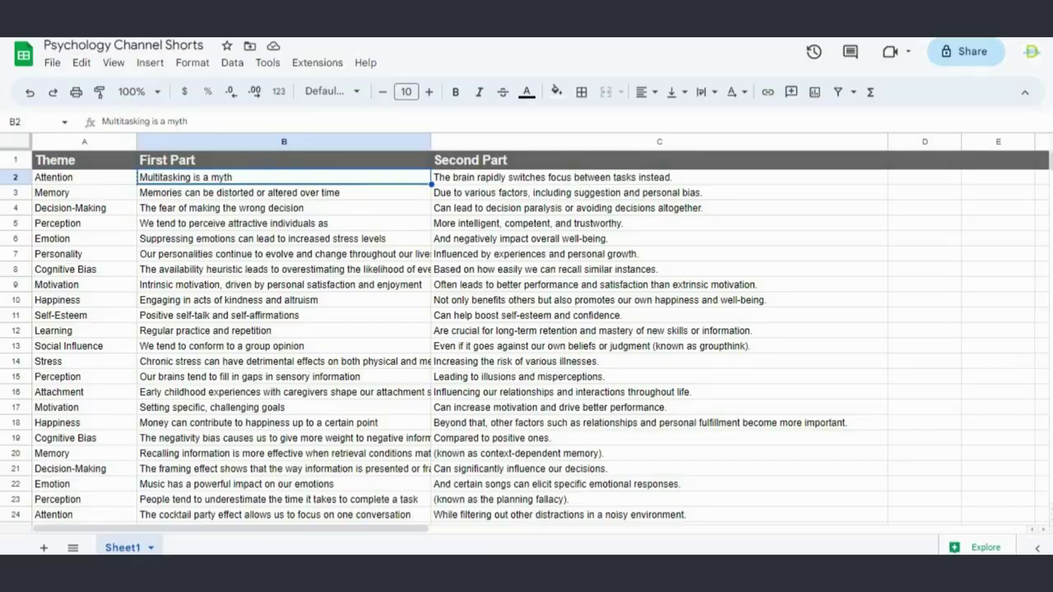
key(alt+Tab)
double_click(732, 303)
key(Delete)
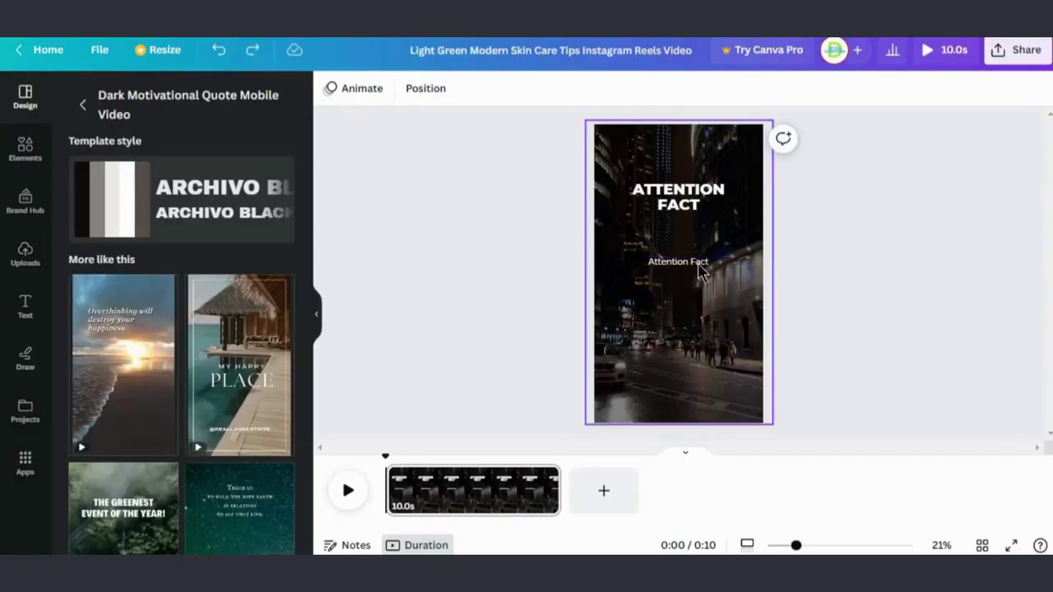
click(696, 261)
click(696, 262)
text(Multitasking is a myth)
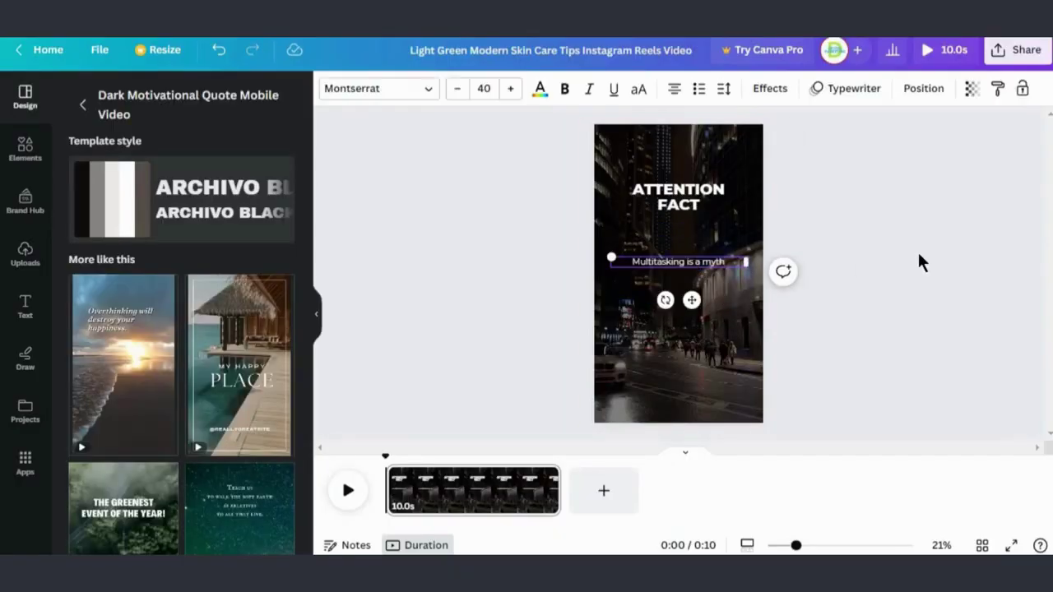
Step: Set the font size of the "Multitasking is a myth" text to 45
click(477, 87)
text(45)
key(Return)
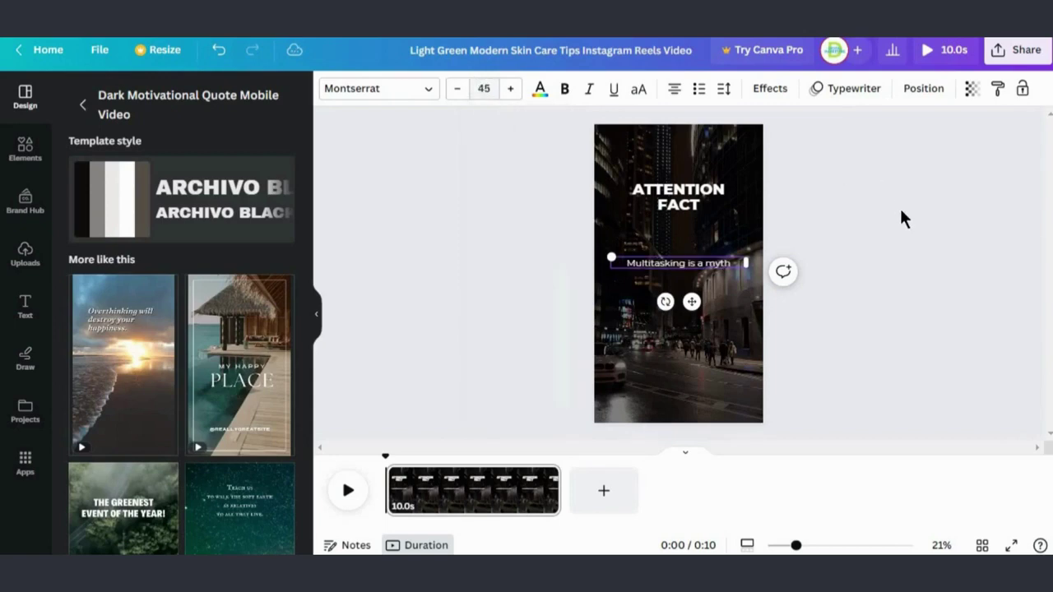
Step: Add "..." after "Multitasking is a myth" and make that text bold
click(900, 218)
click(725, 264)
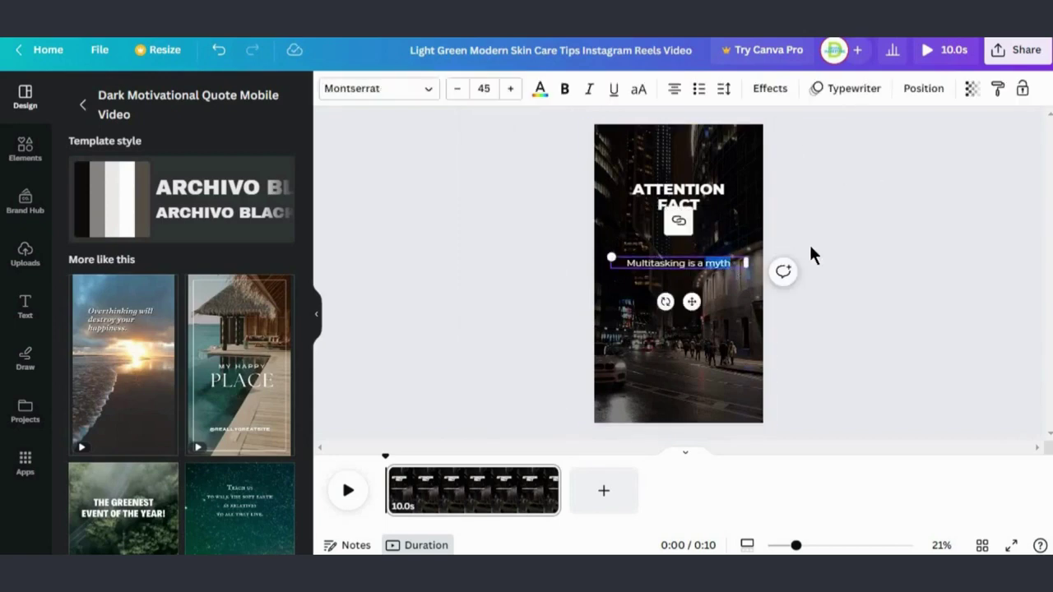
text(...)
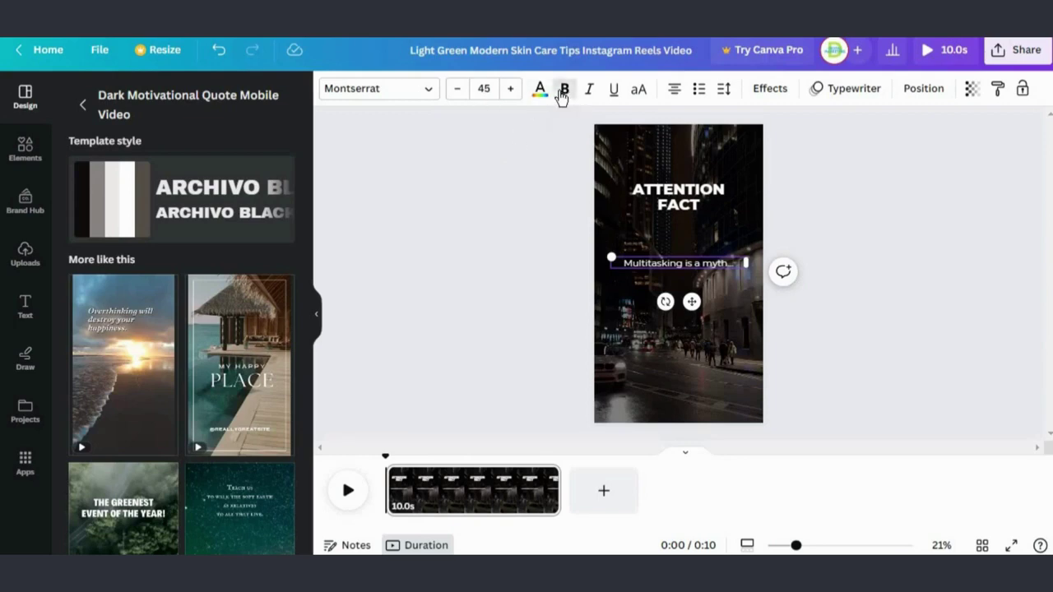
click(992, 311)
click(711, 263)
click(565, 89)
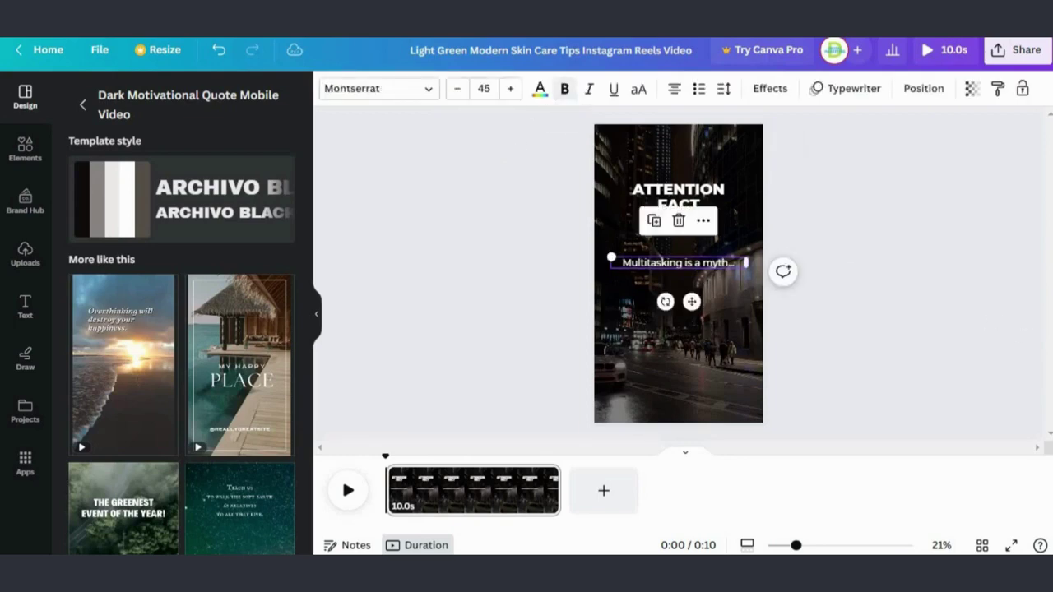
Step: Move the "Multitasking is a myth..." text slightly up toward the heading and set its font size to 50
click(893, 255)
drag(695, 260, 696, 253)
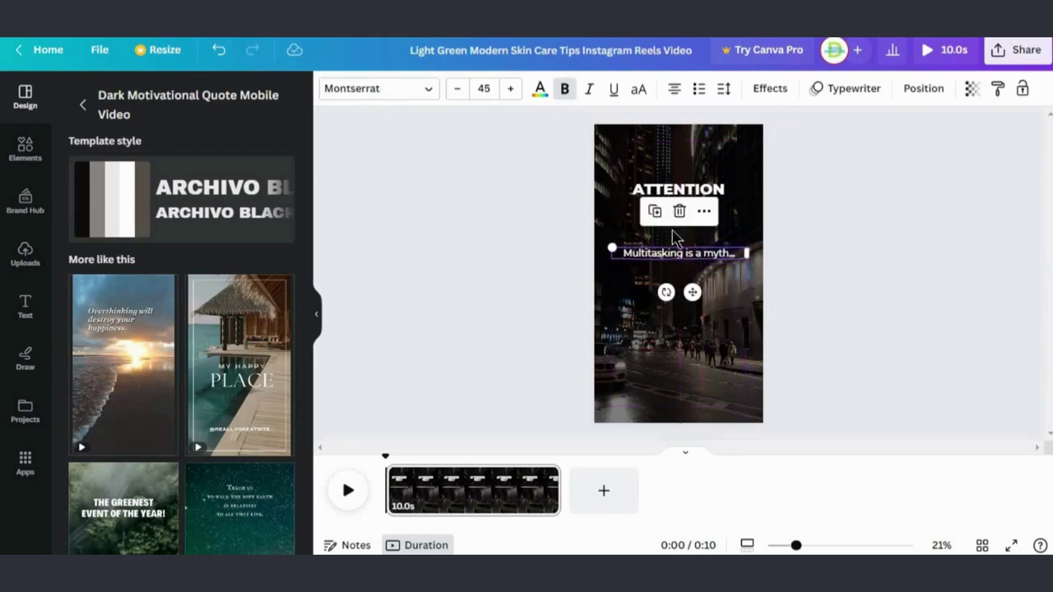
click(473, 93)
key(Return)
click(902, 270)
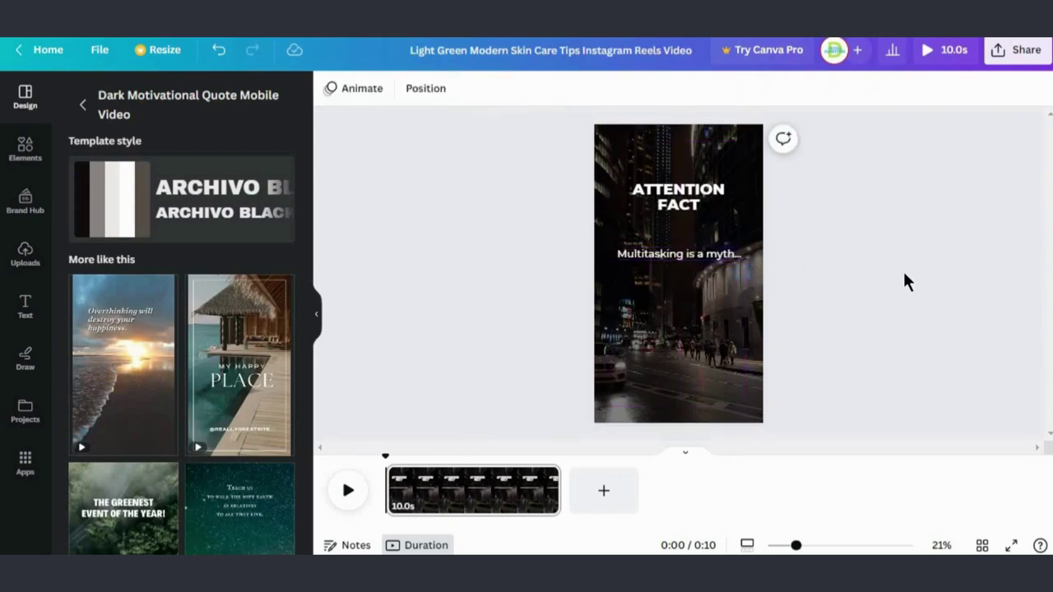
Step: Extend the page's duration to 17.7 s and shorten the "Multitasking is a myth..." text's timing to about 7 s
right_click(716, 261)
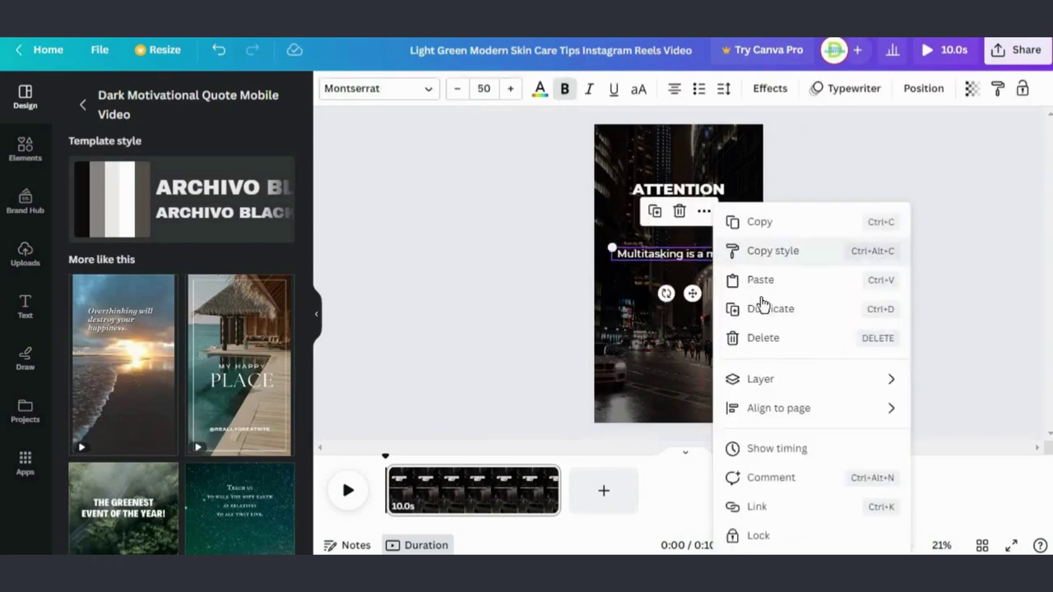
click(814, 448)
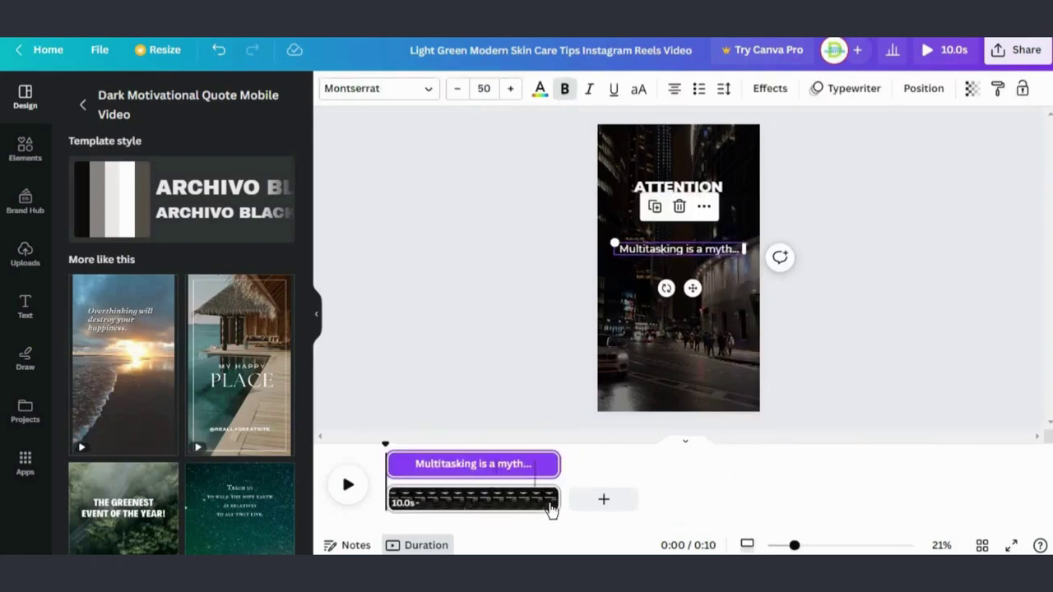
drag(563, 503, 691, 498)
drag(683, 463, 515, 464)
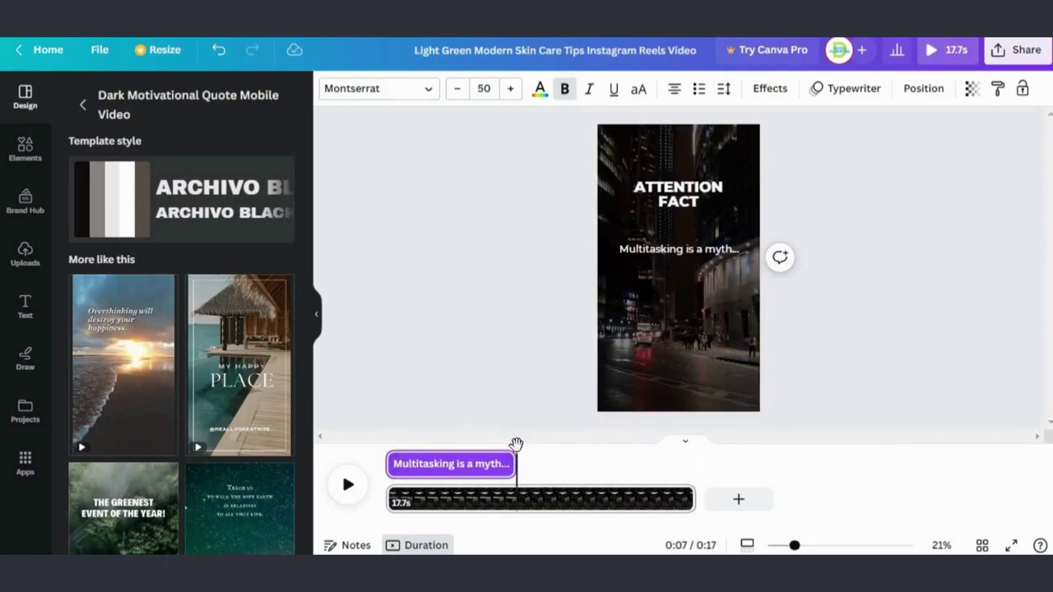
Step: Retime the "Multitasking is a myth..." text to start at about 2.5 s and end at about 11 s, previewing the playback
click(681, 208)
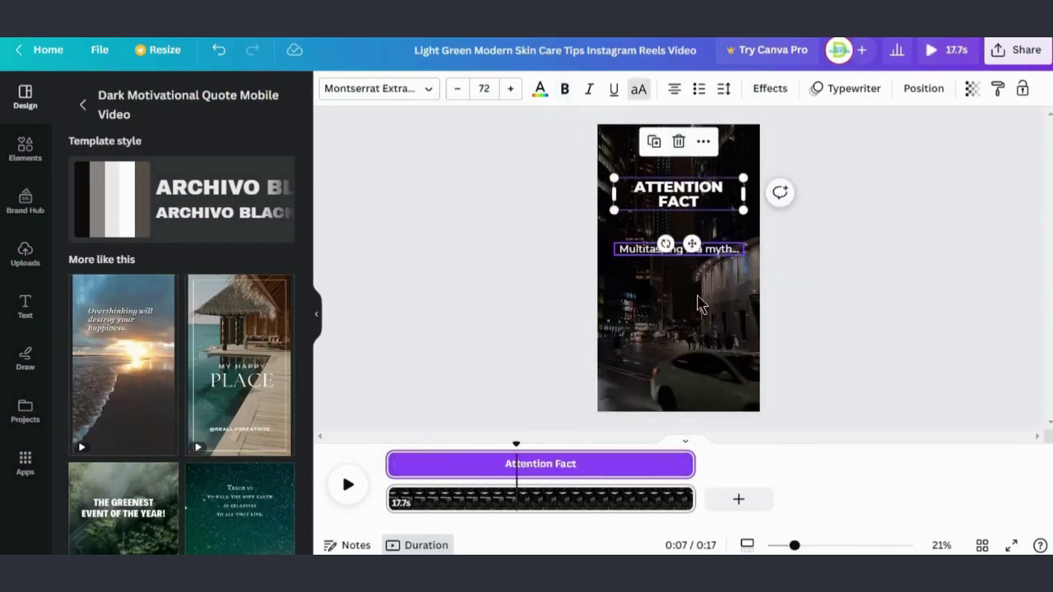
click(721, 258)
drag(414, 460, 381, 444)
click(356, 488)
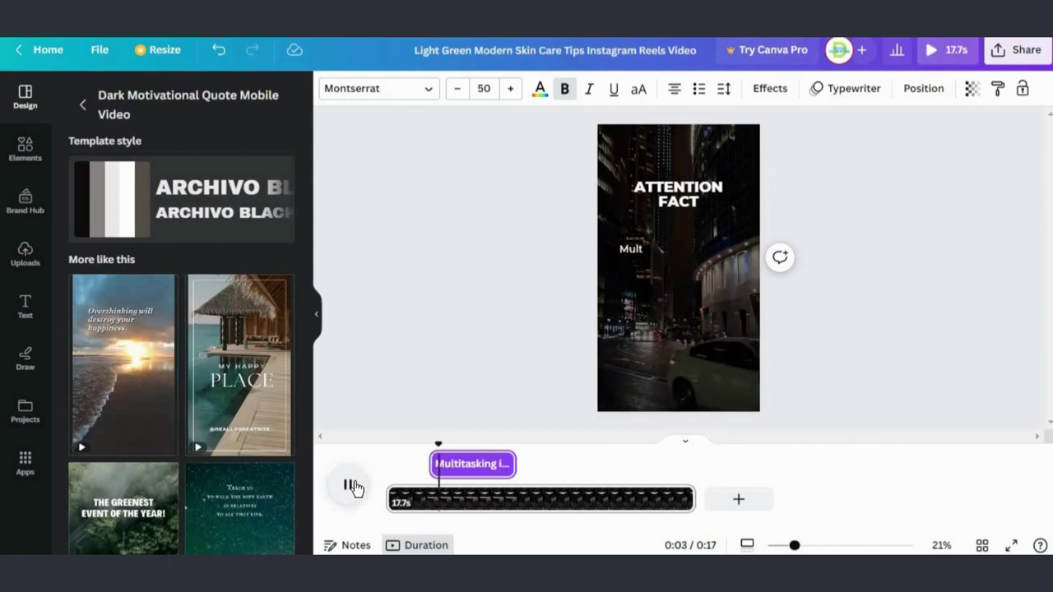
click(348, 485)
drag(489, 444, 581, 464)
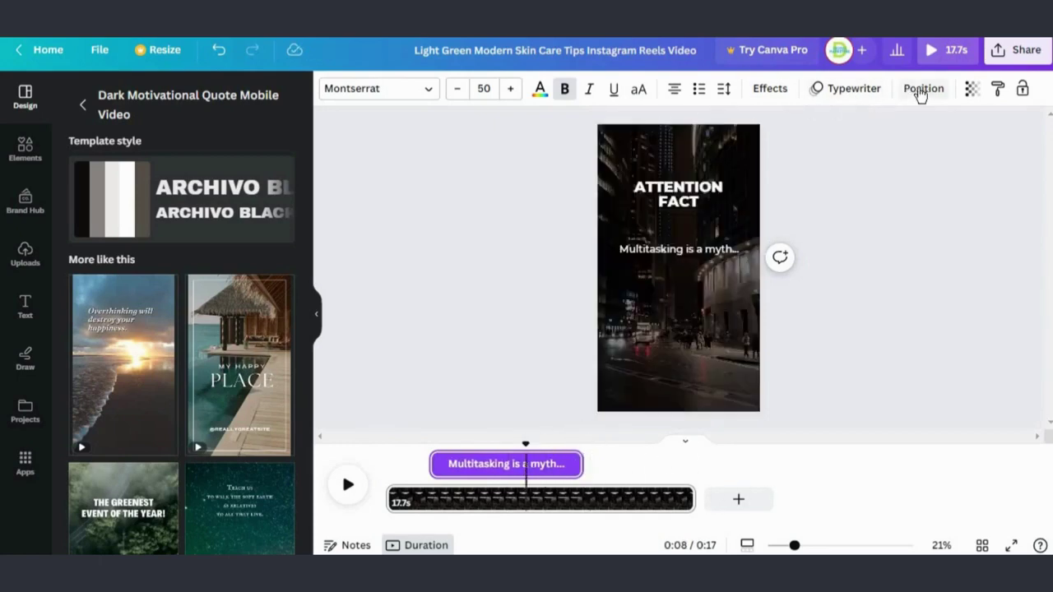
Step: Apply the Shift text animation to the "Multitasking is a myth..." text and the "Attention Fact" heading, and preview the page
click(856, 92)
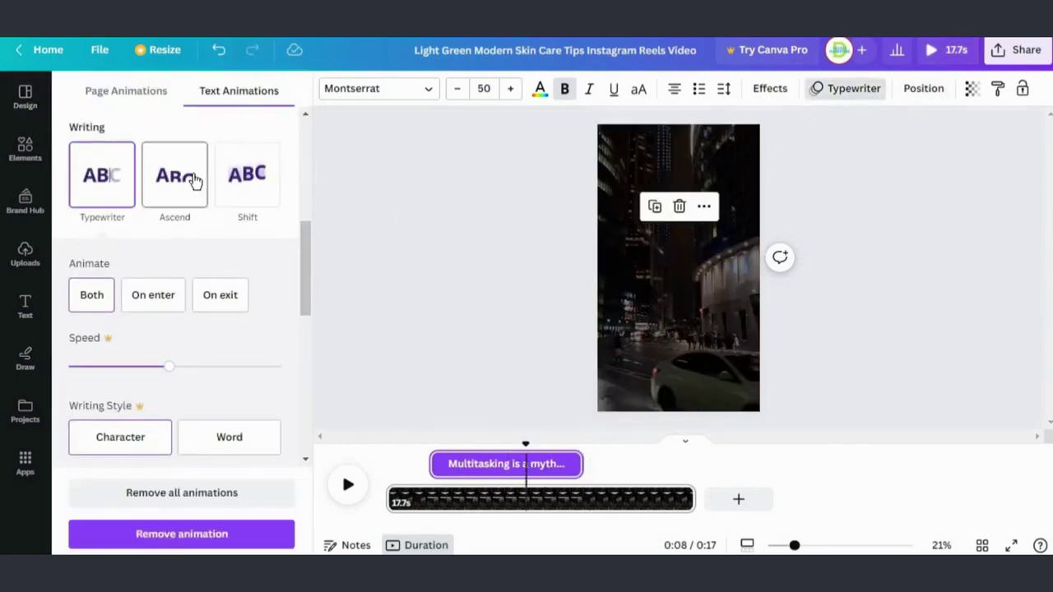
click(260, 199)
click(699, 193)
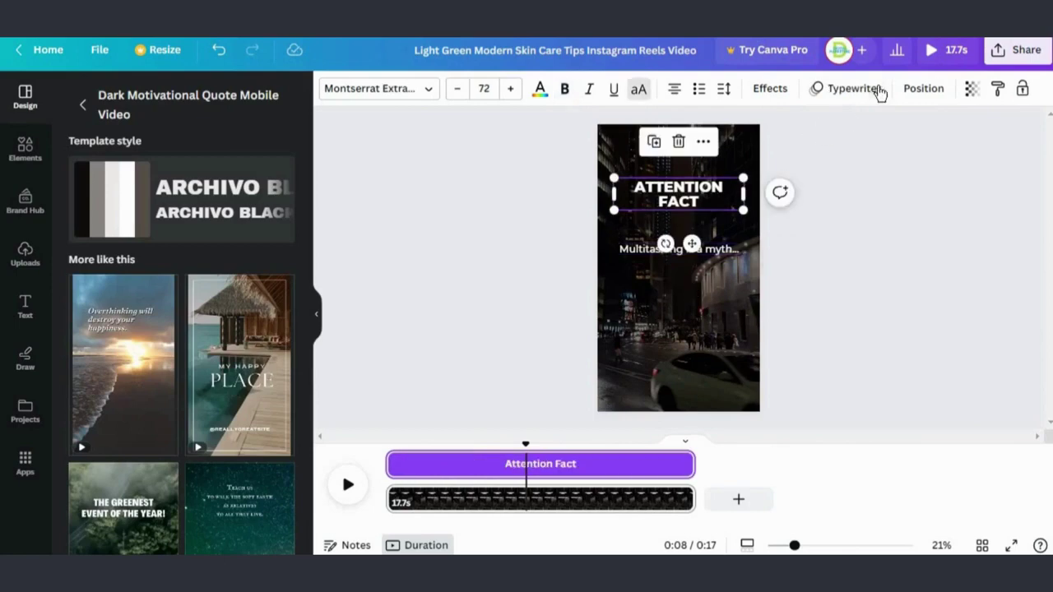
click(874, 91)
scroll(247, 214, up, 3)
scroll(263, 202, up, 2)
scroll(268, 195, down, 5)
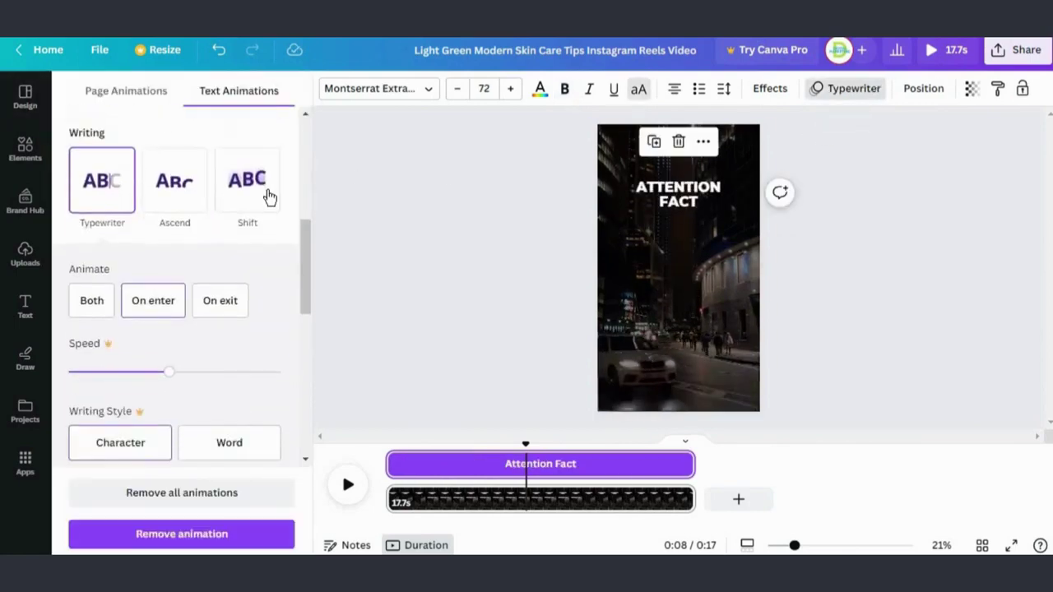
click(268, 195)
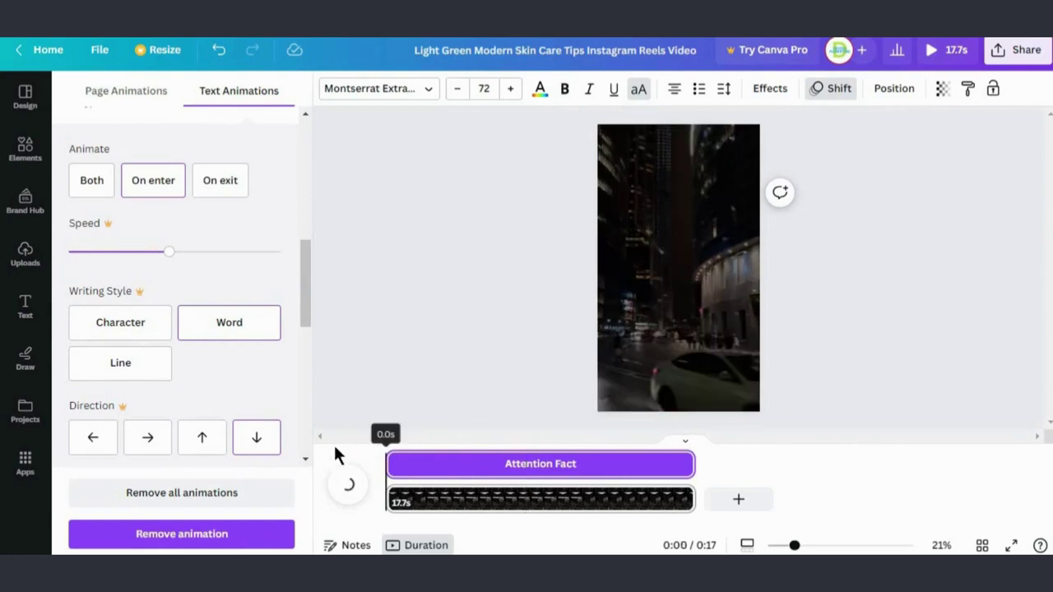
click(348, 485)
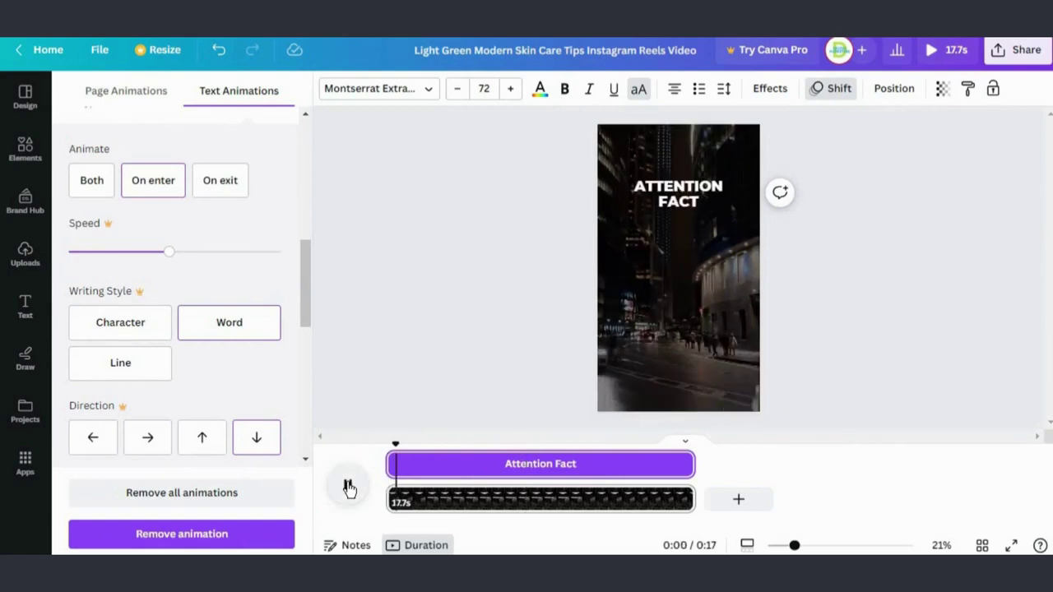
click(912, 271)
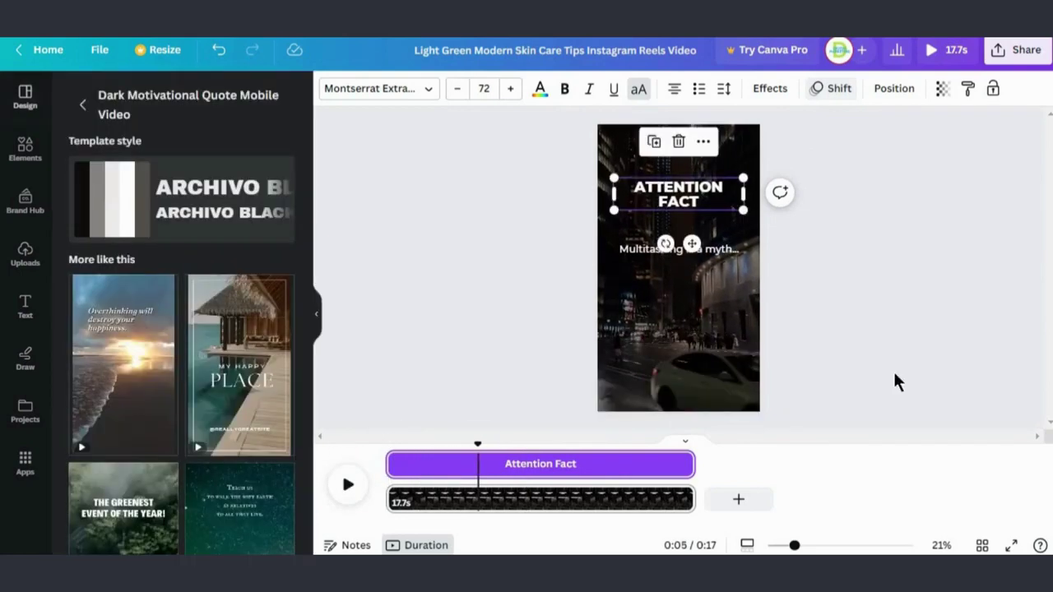
click(702, 355)
click(872, 321)
Step: Duplicate the "Multitasking is a myth..." text and place the copy just below the original
click(690, 261)
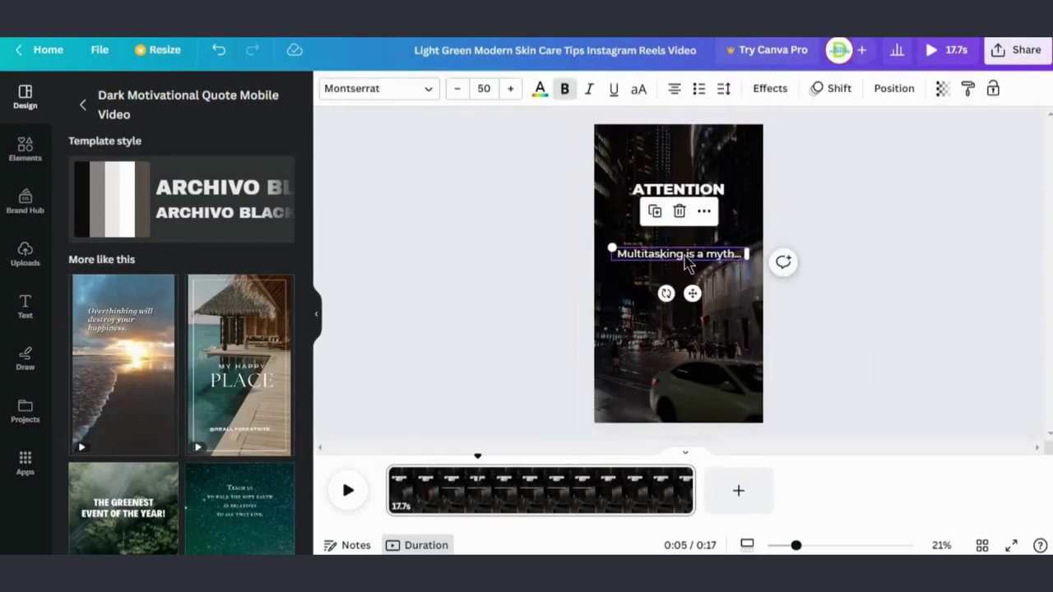
right_click(686, 262)
click(760, 308)
drag(700, 261, 689, 303)
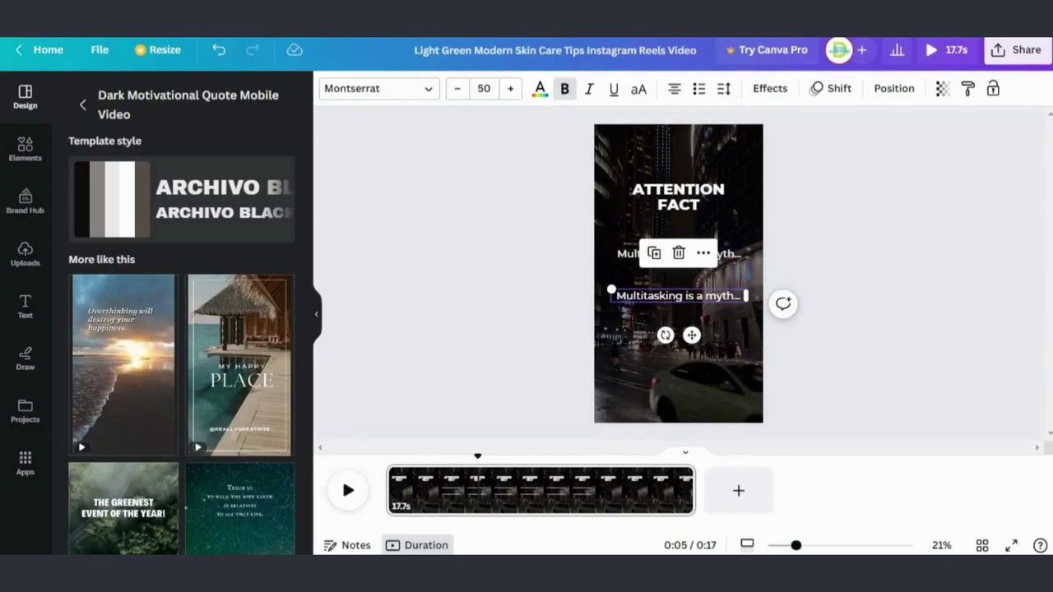
Step: Replace the copied text with "The brain rapidly switches focus between tasks instead." copied from the facts spreadsheet
key(ctrl+Tab)
click(517, 176)
key(ctrl+c)
key(ctrl+shift+Tab)
double_click(724, 293)
key(ctrl+a)
key(ctrl+v)
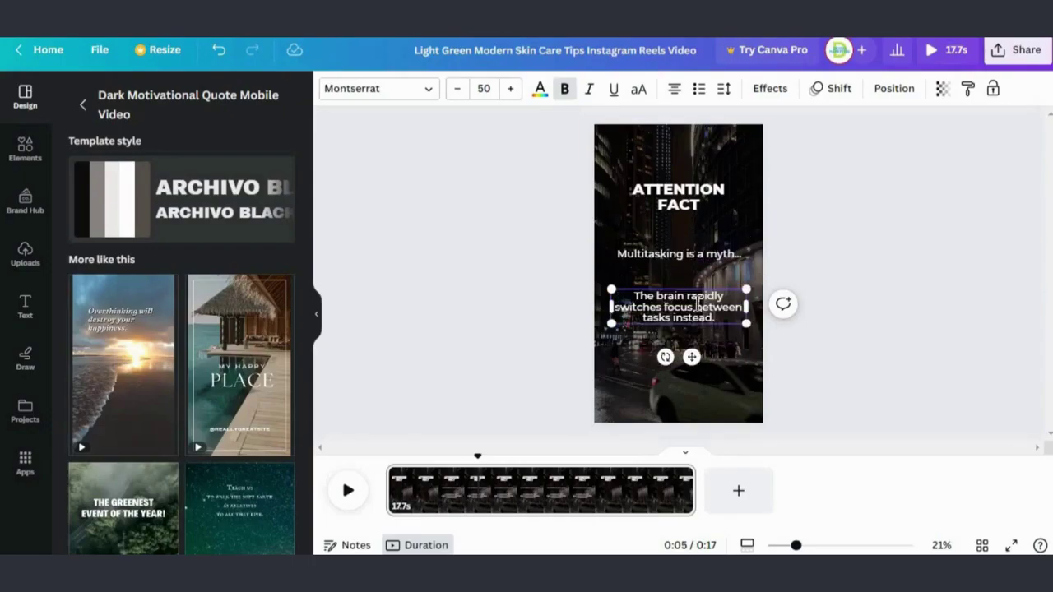
click(838, 245)
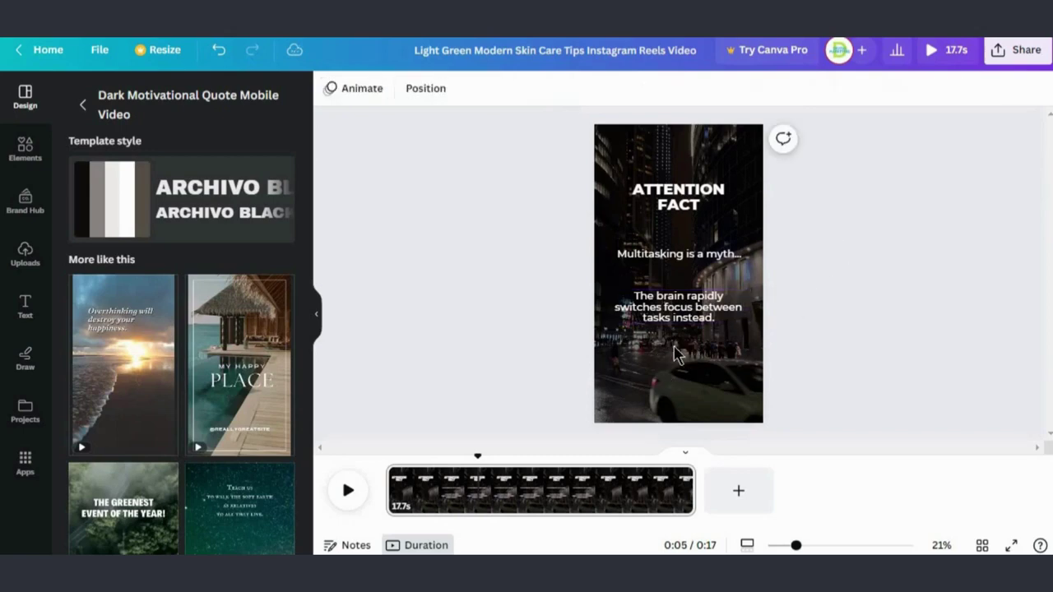
Step: Set the line spacing of the "The brain rapidly switches focus between tasks instead." text to 1.49
click(718, 313)
click(723, 91)
drag(770, 155, 771, 154)
drag(790, 202, 821, 209)
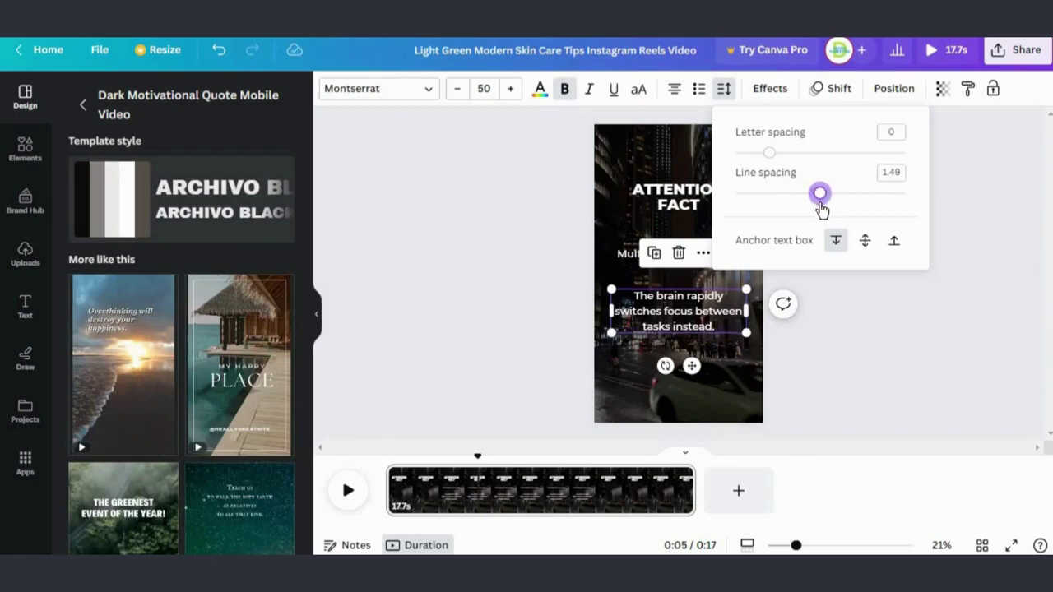
click(920, 341)
Step: Move the "The brain rapidly..." text up over the "Multitasking" line, delay its start toward the page's end, and preview it
drag(691, 310, 689, 268)
click(704, 212)
click(807, 452)
drag(390, 464, 628, 451)
click(348, 485)
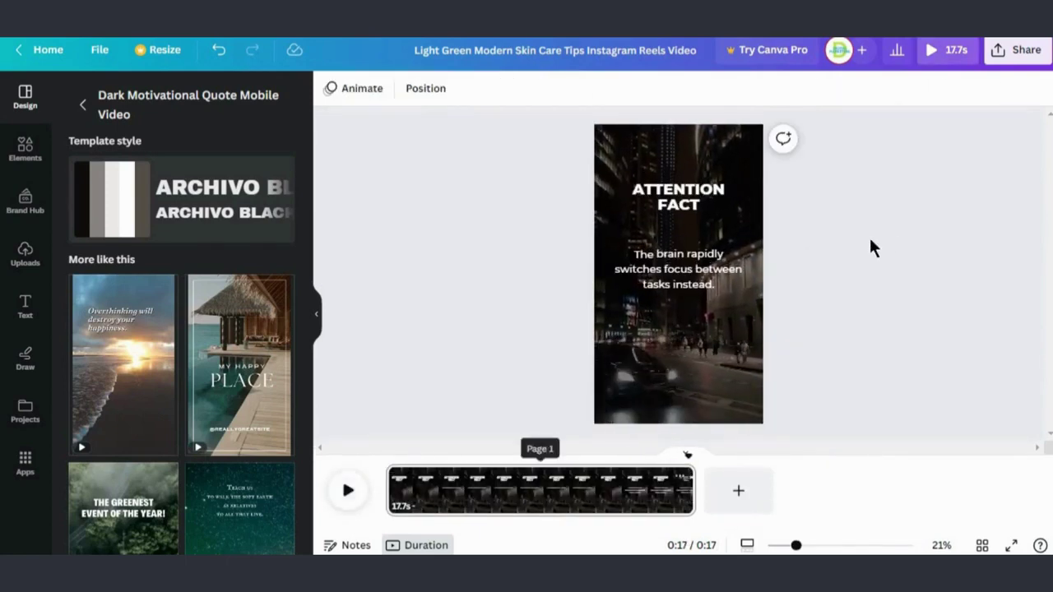
Step: Shorten the page's duration to 15.6 s
right_click(675, 269)
click(737, 450)
click(688, 456)
click(484, 452)
click(671, 270)
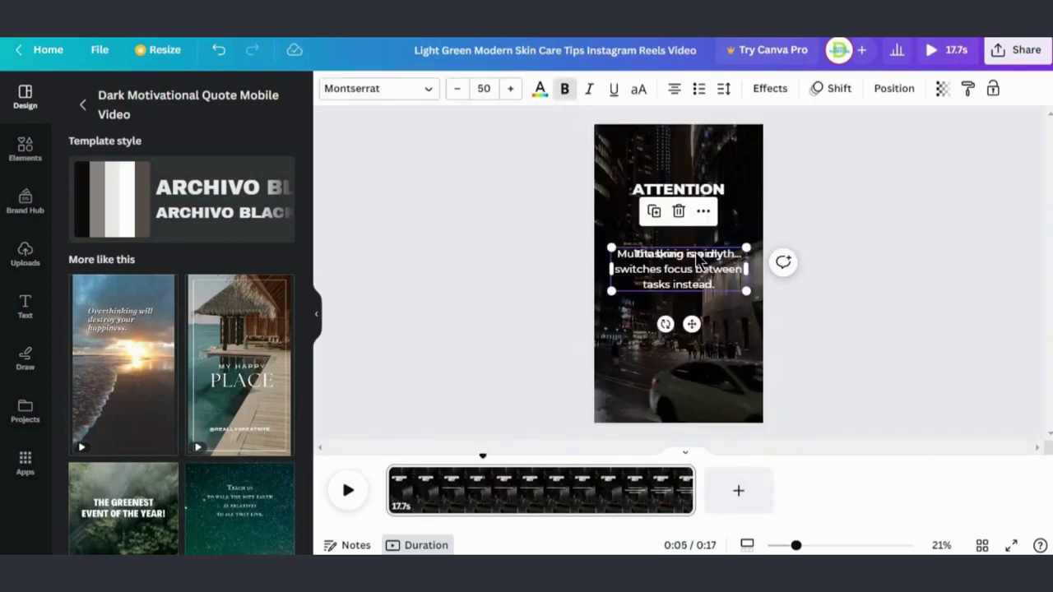
click(467, 455)
drag(695, 491, 607, 464)
click(806, 374)
Step: Show the timing of the "Multitasking is a myth..." text, make it start at about 1 s, and preview it
right_click(688, 275)
click(750, 449)
click(729, 202)
click(823, 209)
click(679, 263)
right_click(679, 261)
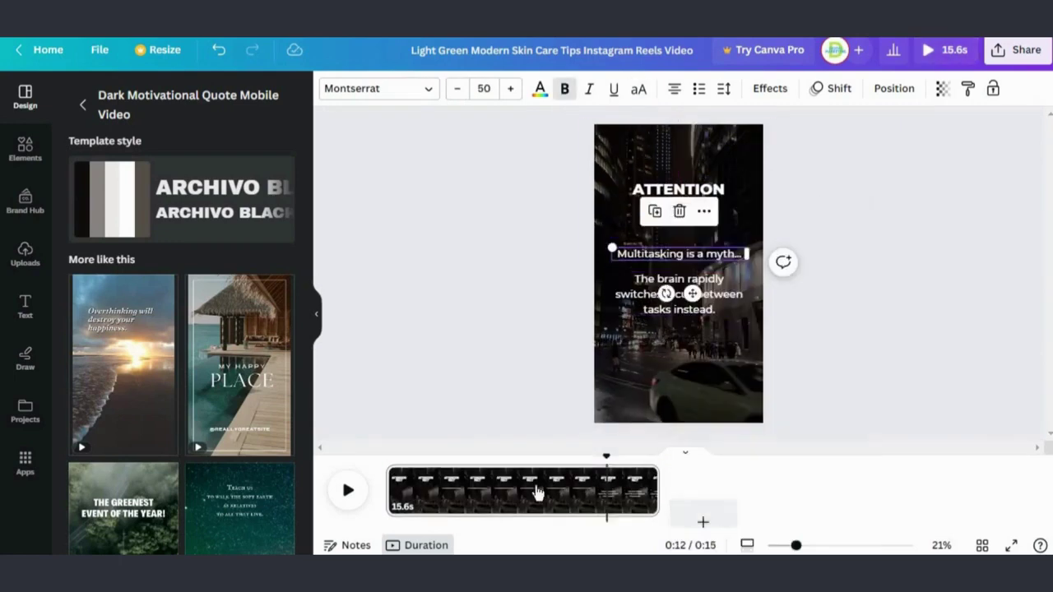
click(741, 446)
click(357, 487)
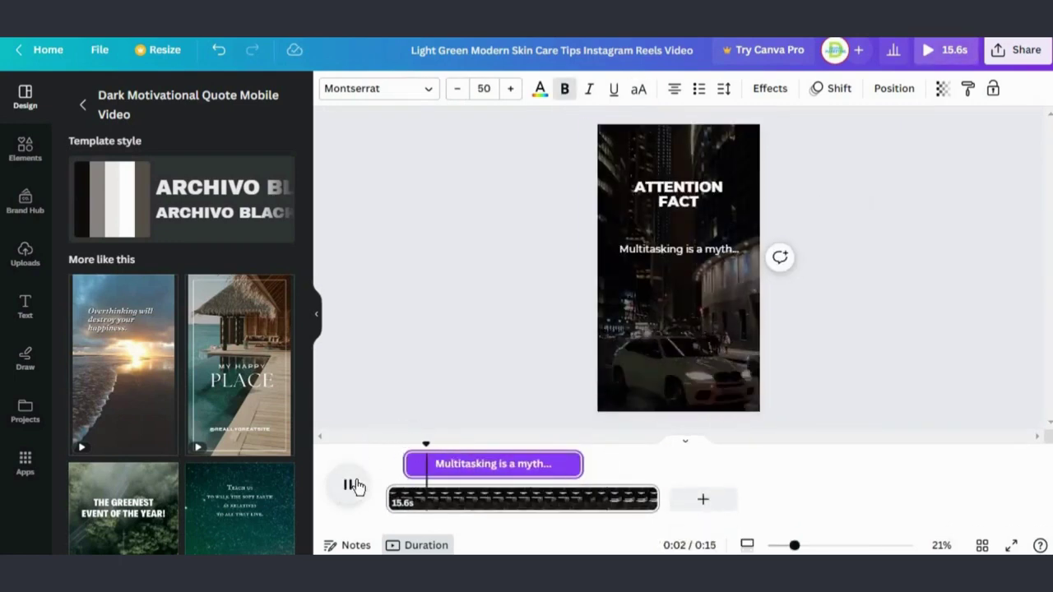
click(357, 487)
Step: Shorten the page's duration to 10.1 s and end the "Multitasking is a myth..." text at about 5 s, checking the playback
drag(581, 464, 531, 464)
click(358, 484)
click(353, 483)
drag(656, 499, 562, 499)
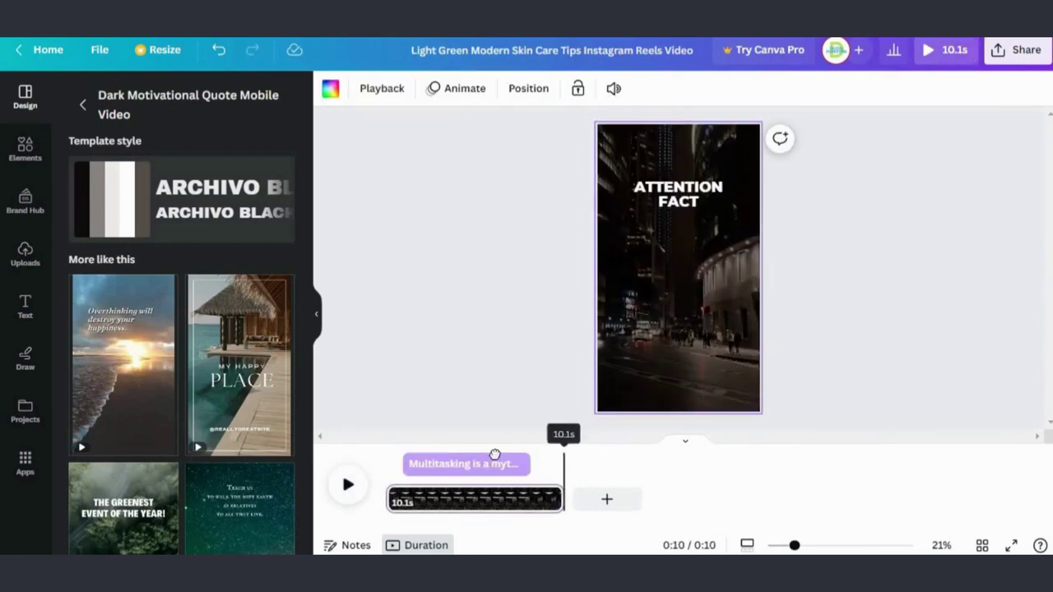
click(518, 464)
drag(528, 464, 471, 464)
key(space)
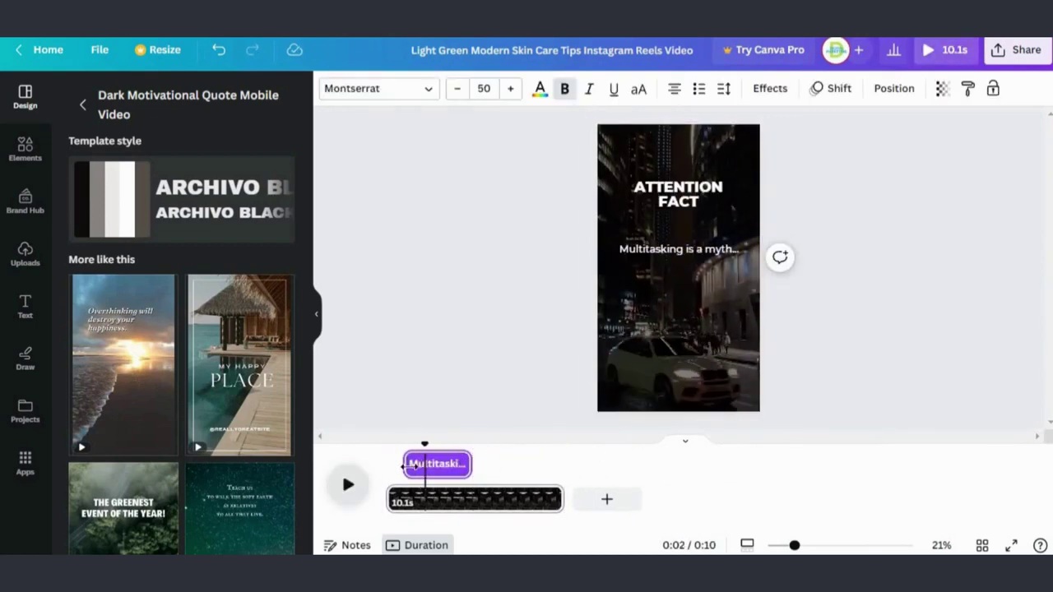
click(347, 488)
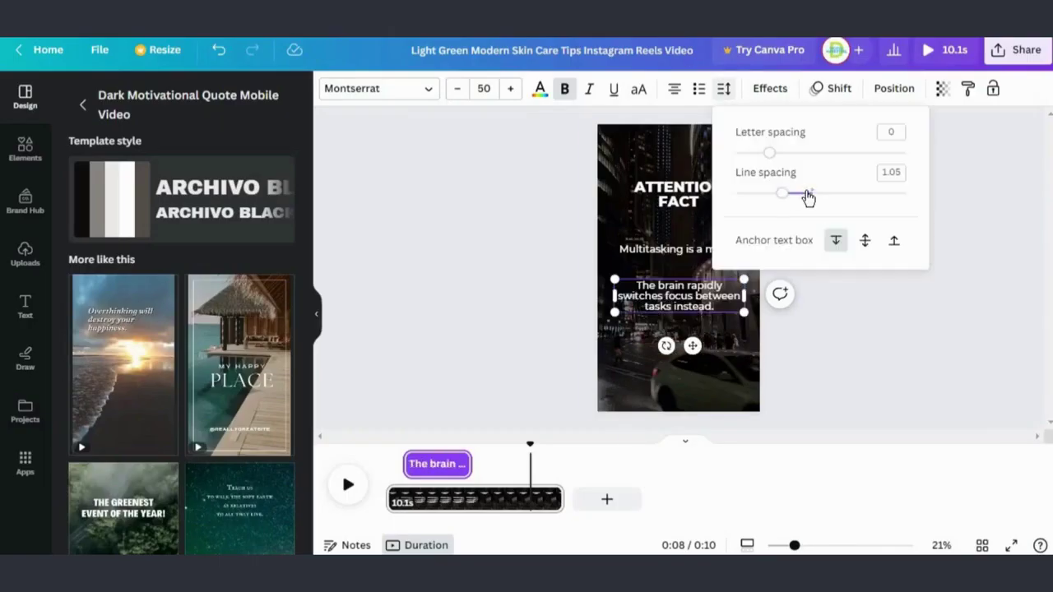
Step: Increase the line spacing of the "The brain rapidly switches focus between tasks instead." text
drag(779, 195, 815, 198)
key(Escape)
key(Escape)
click(693, 308)
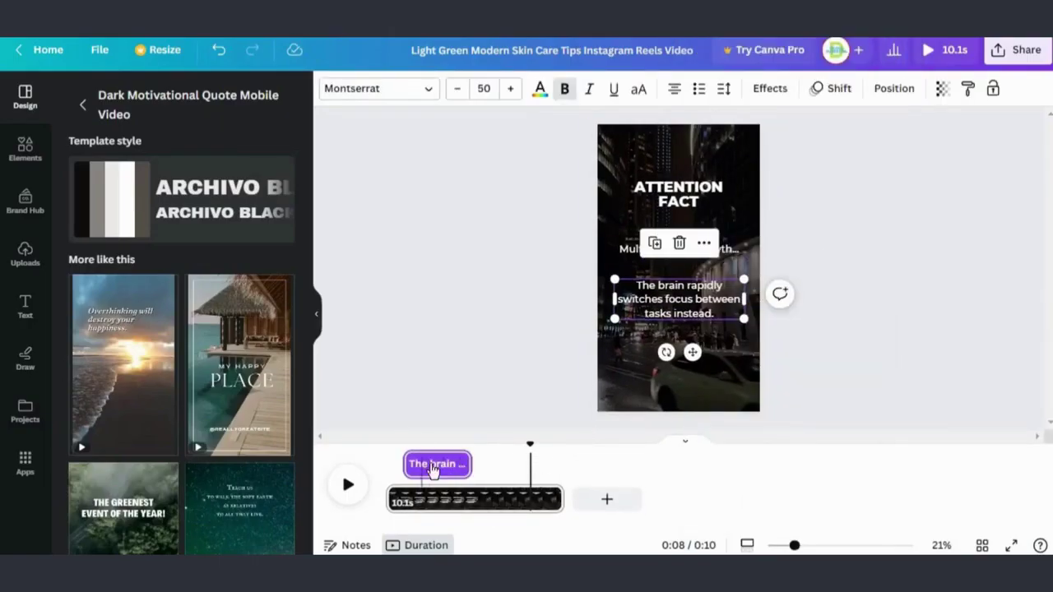
Step: Retime the "The brain rapidly..." text to about 7–10 s and move it up onto the "Multitasking is a myth..." text's position
drag(433, 470, 536, 468)
click(347, 486)
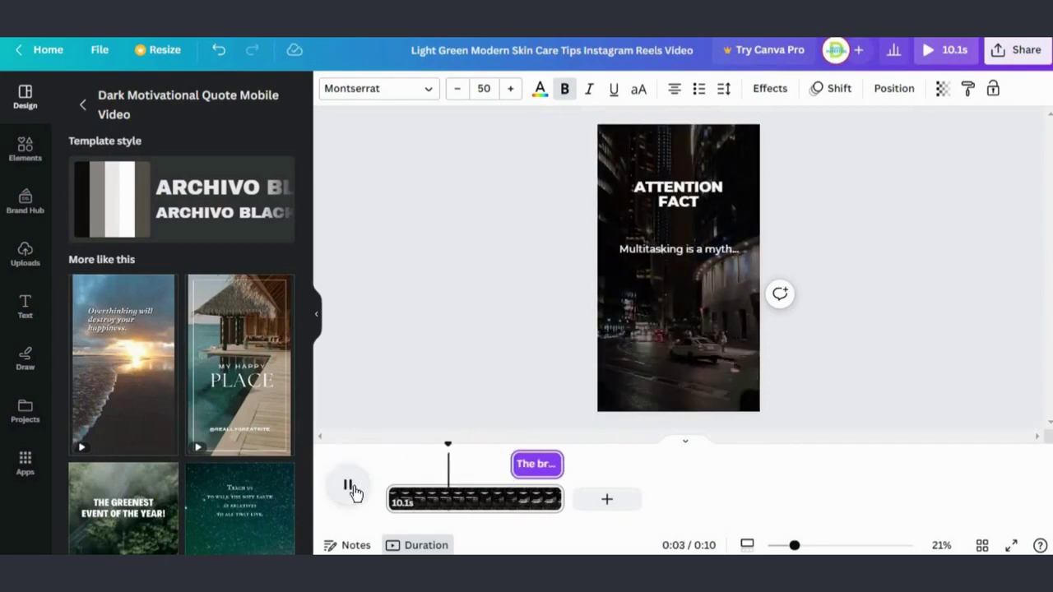
drag(686, 288, 686, 249)
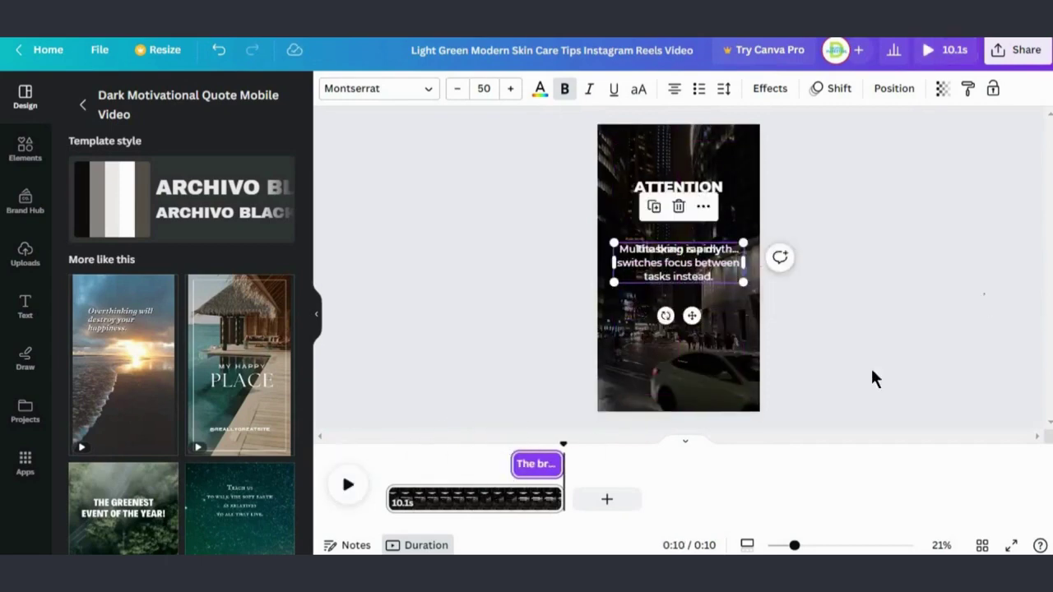
click(988, 301)
Step: Turn the background video's volume down to zero and preview the page
click(744, 131)
drag(679, 121, 679, 140)
click(677, 132)
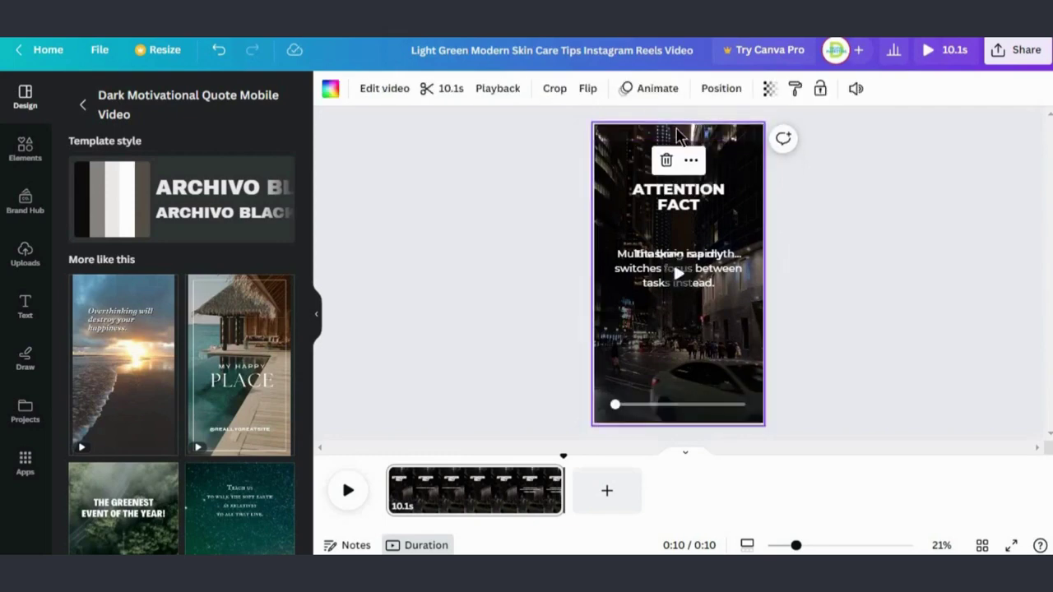
click(856, 88)
drag(798, 166, 601, 165)
click(674, 230)
click(557, 449)
click(347, 490)
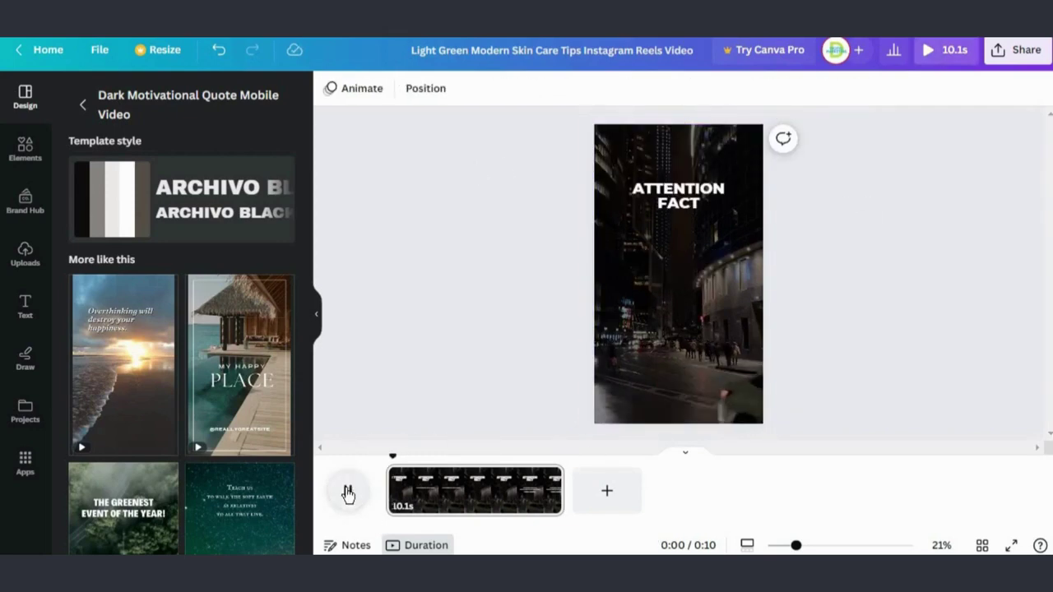
click(559, 241)
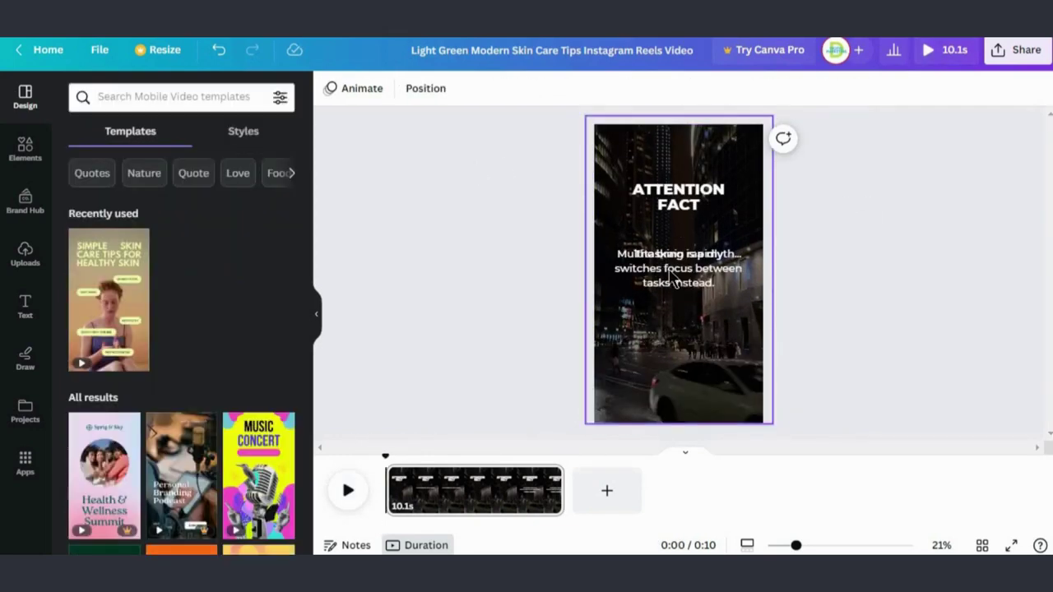
Step: Search the apps for "bulk", open Bulk create, and choose to enter the data manually
click(20, 466)
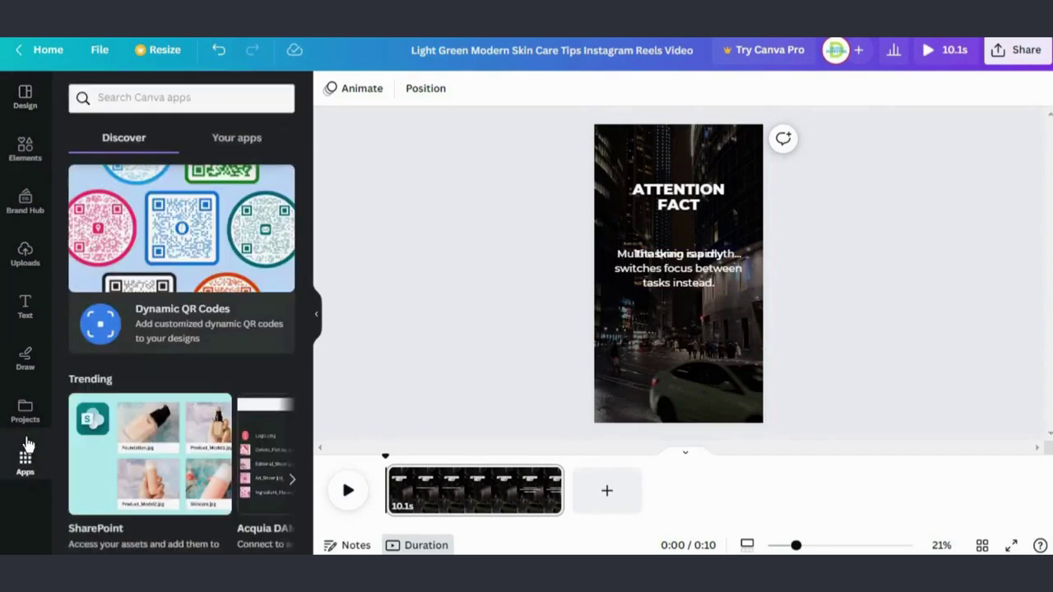
text(bulk)
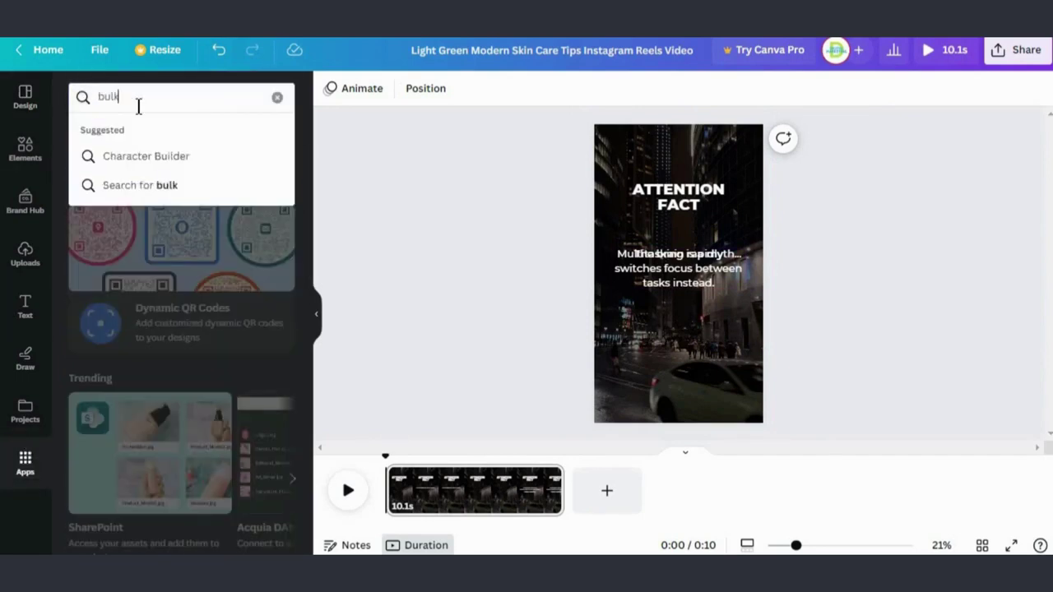
key(Return)
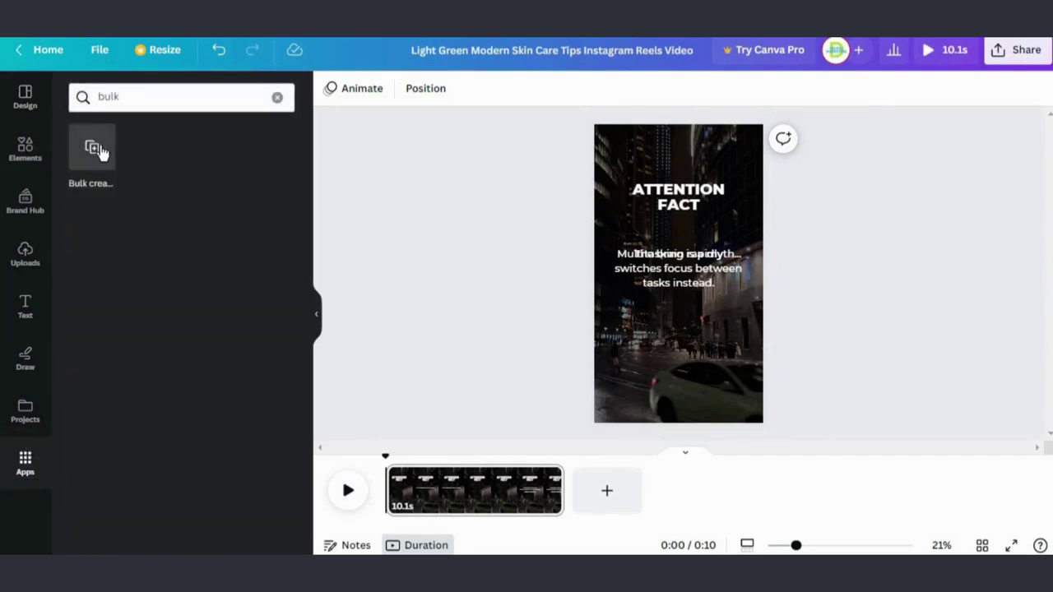
click(101, 152)
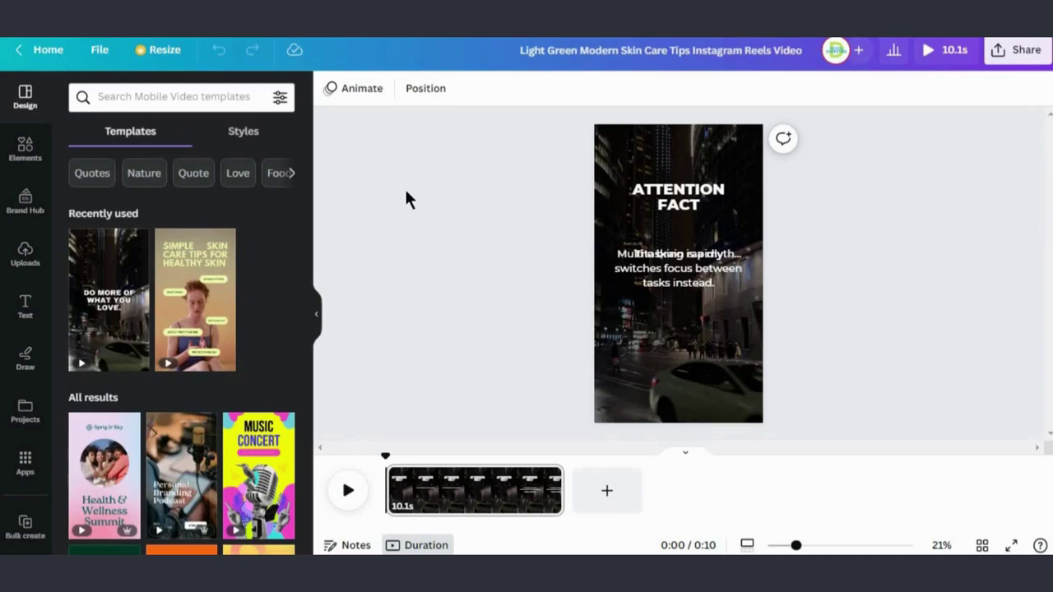
click(24, 528)
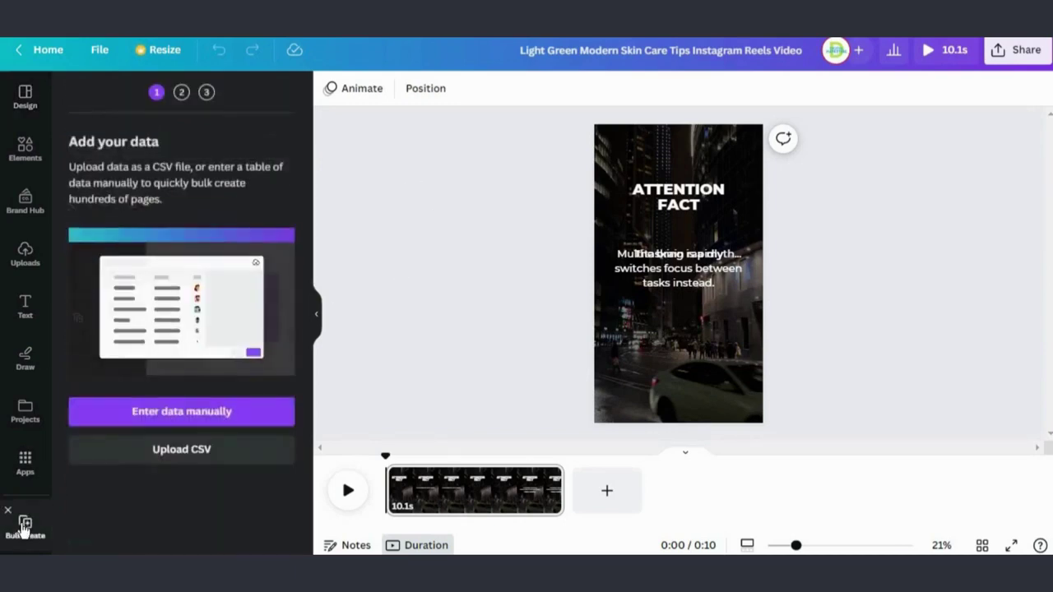
click(183, 416)
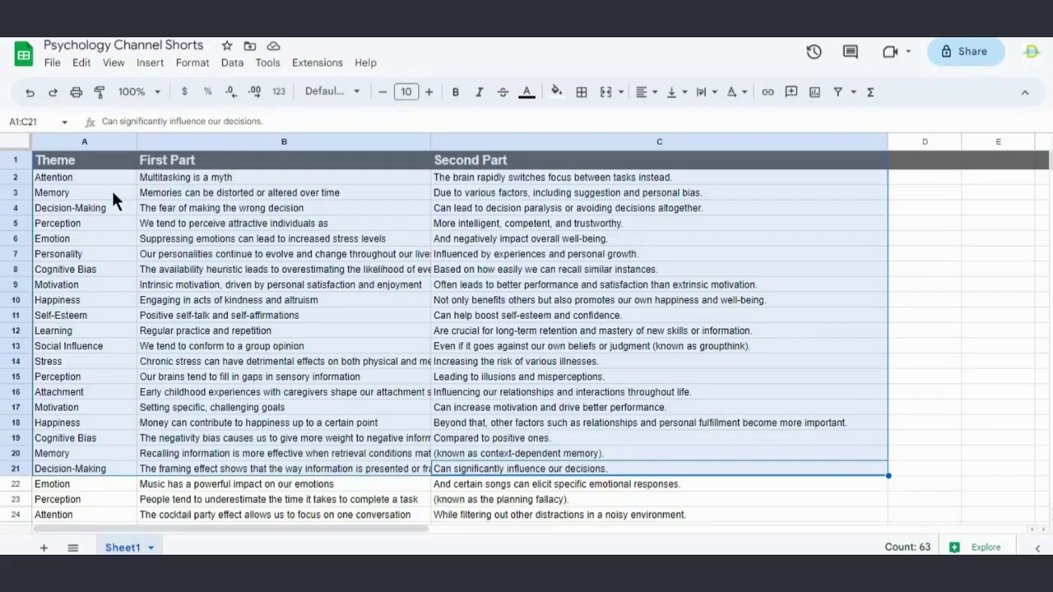
Step: Copy the Theme, First Part and Second Part rows A1:C21 from the spreadsheet into the Bulk create data table and submit it
drag(57, 158, 668, 468)
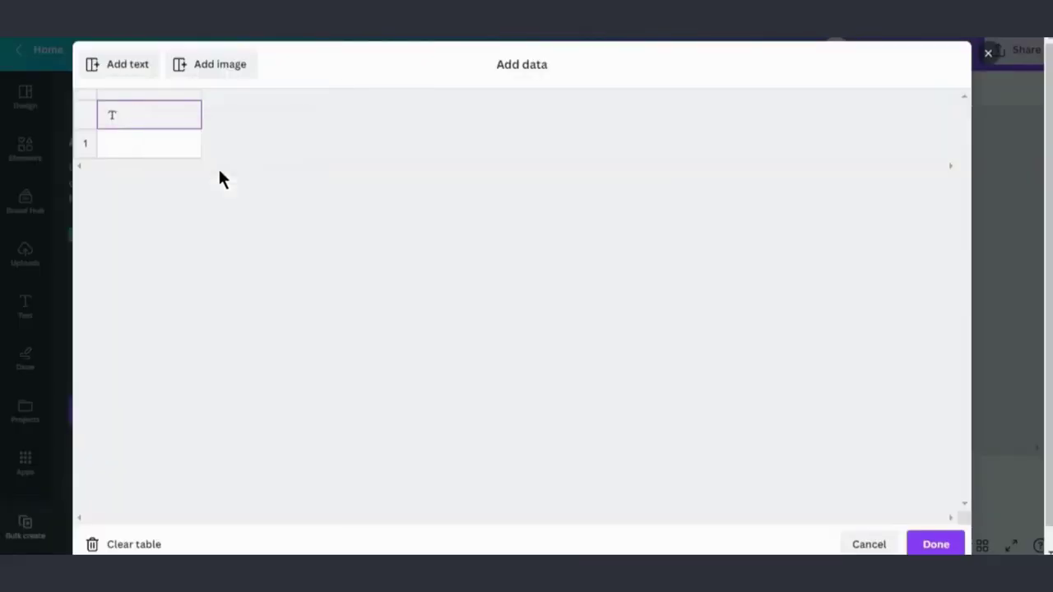
key(ctrl+v)
click(211, 113)
scroll(246, 461, down, 5)
scroll(246, 478, up, 5)
click(938, 545)
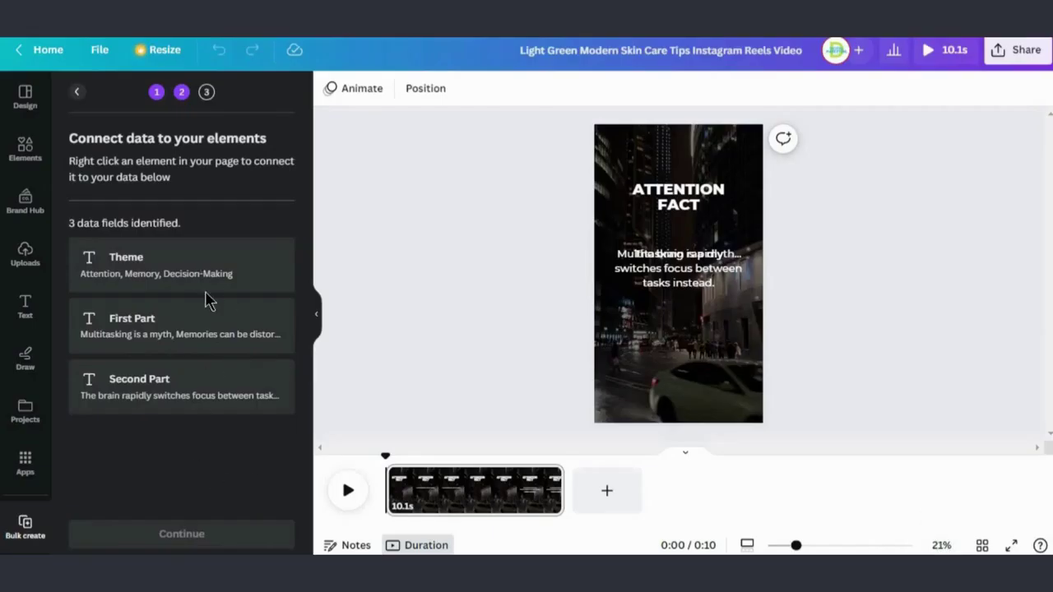
Step: Connect the "ATTENTION FACT" heading to the Theme data field
click(674, 197)
right_click(687, 198)
mouse_move(740, 409)
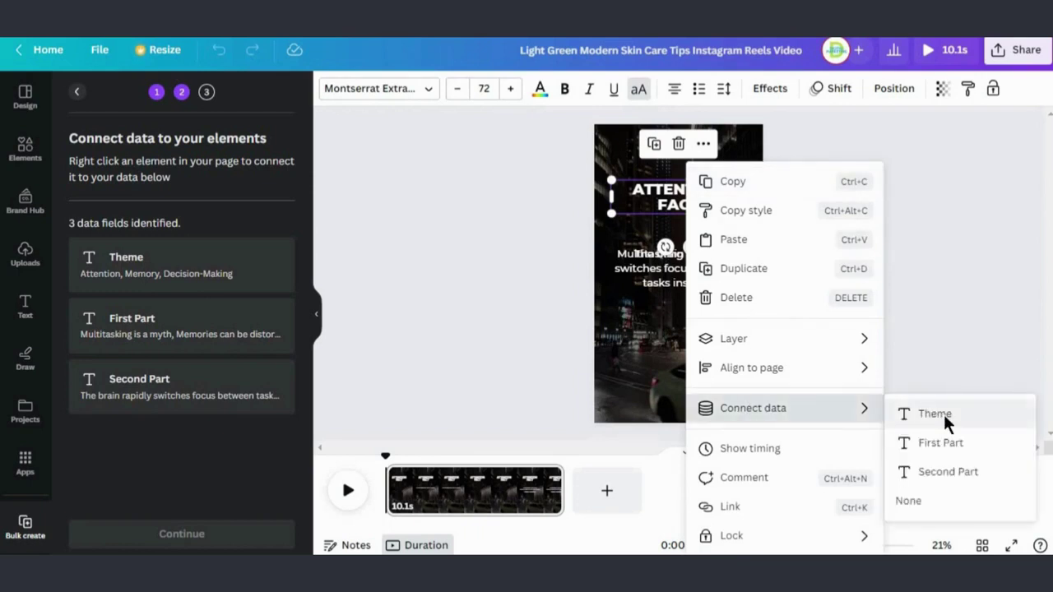
click(946, 416)
Step: Move the "The brain rapidly..." text down off the "Multitasking is a myth..." text and connect the latter to the First Part field
drag(690, 288, 691, 316)
right_click(724, 262)
mouse_move(870, 408)
click(630, 442)
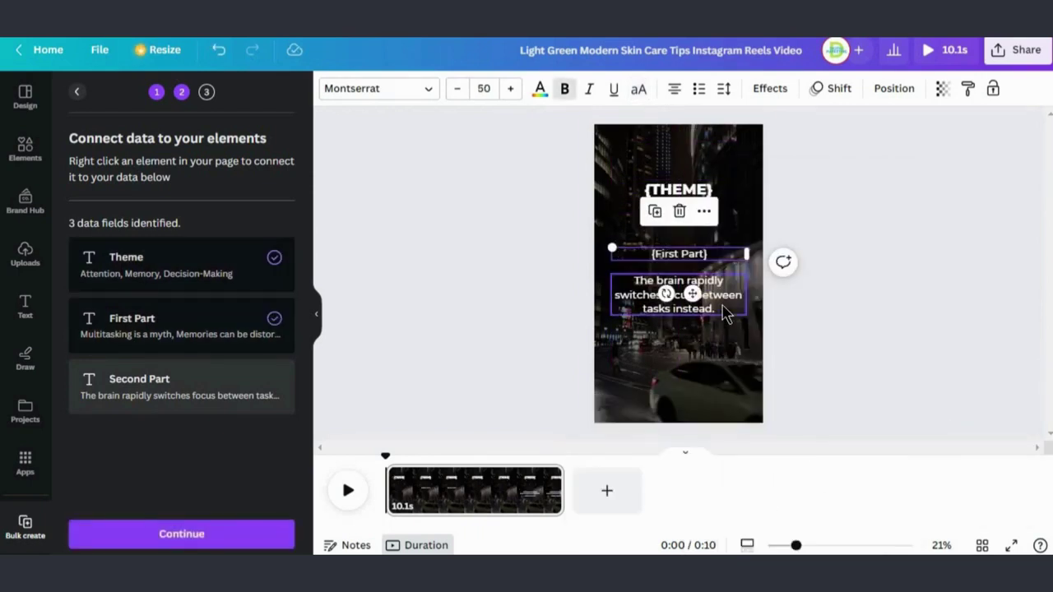
Step: Connect the "The brain rapidly..." text to the Second Part field and move it back up onto the First Part text
right_click(724, 311)
mouse_move(823, 406)
click(644, 470)
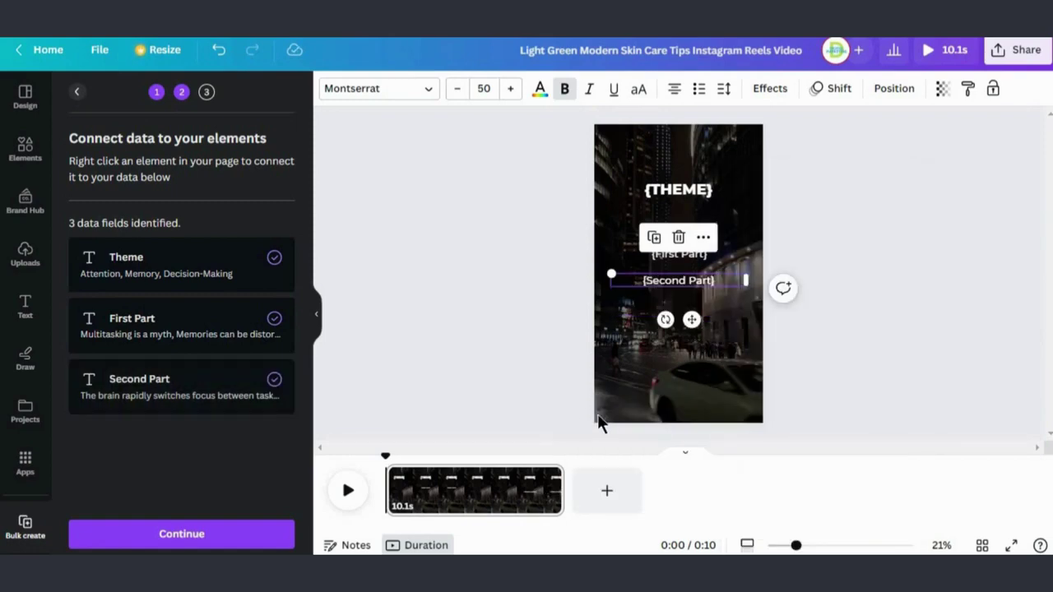
drag(684, 273, 685, 261)
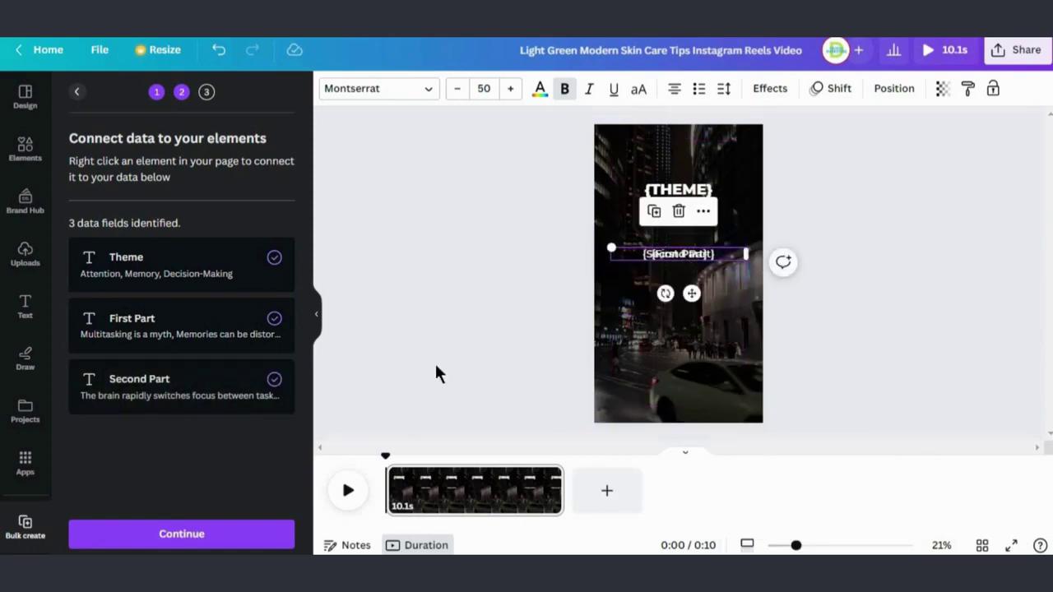
Step: Generate pages for all 20 data rows and look through the generated pages
click(182, 535)
scroll(197, 420, down, 5)
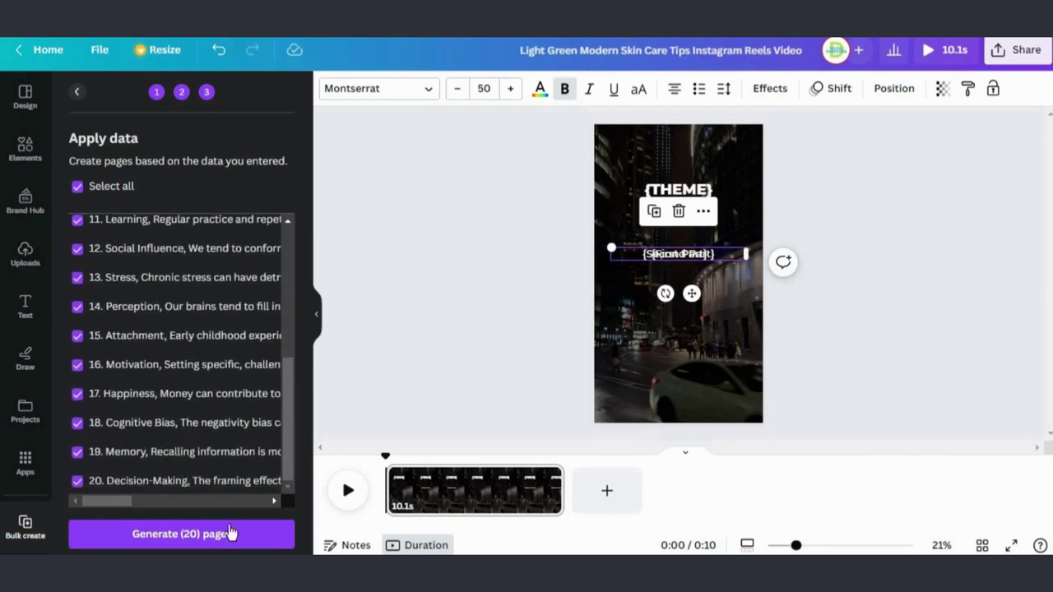
click(170, 534)
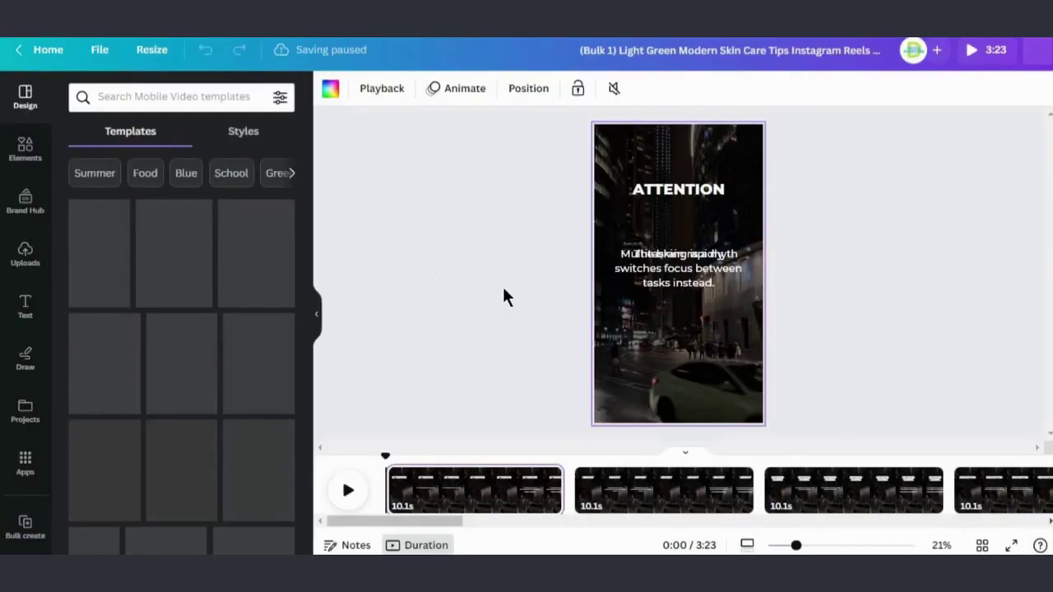
scroll(696, 526, right, 15)
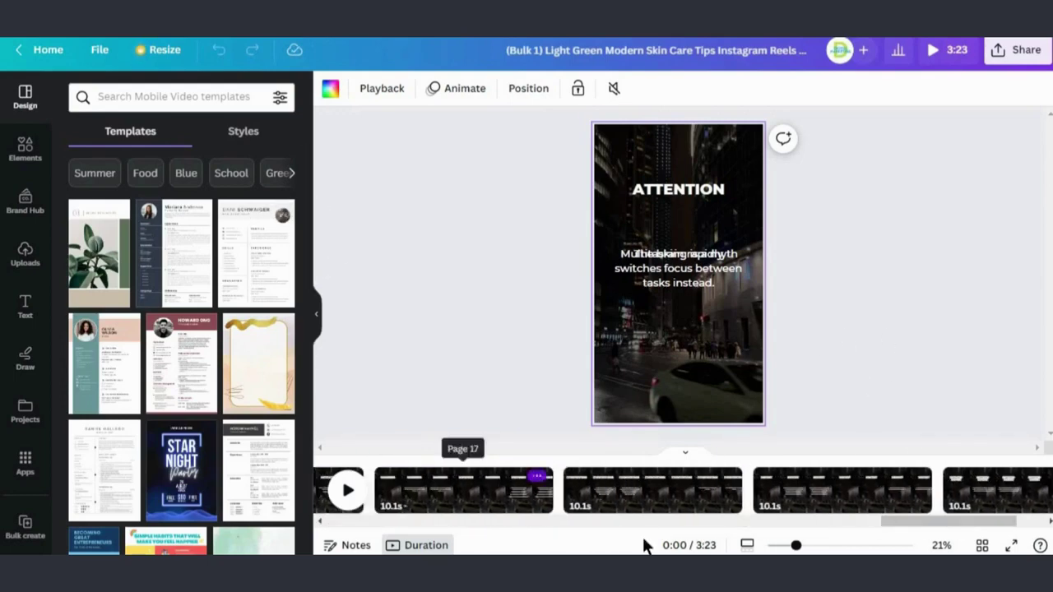
drag(915, 522, 346, 517)
scroll(683, 491, left, 12)
click(560, 479)
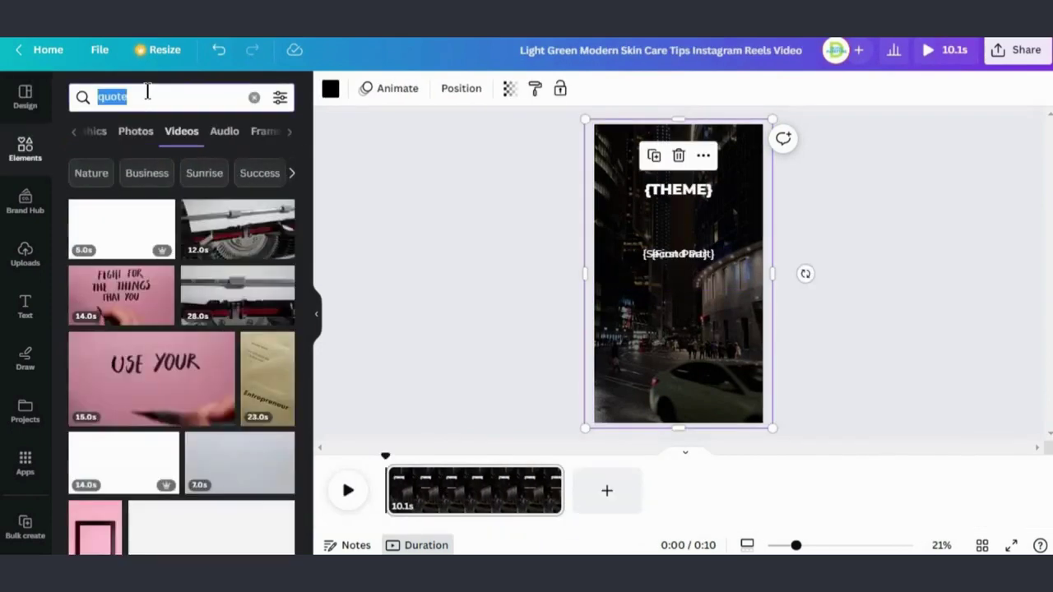
Step: In the original template design, search the video elements for "city" and add the 10.0 s sunlit skyline video to the page
text(city)
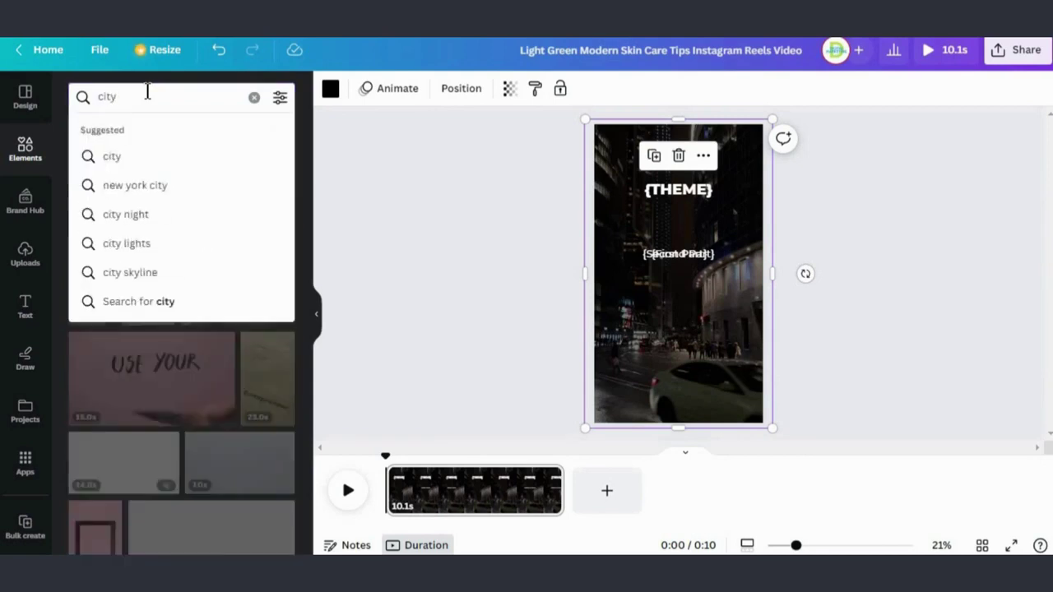
key(Return)
click(128, 309)
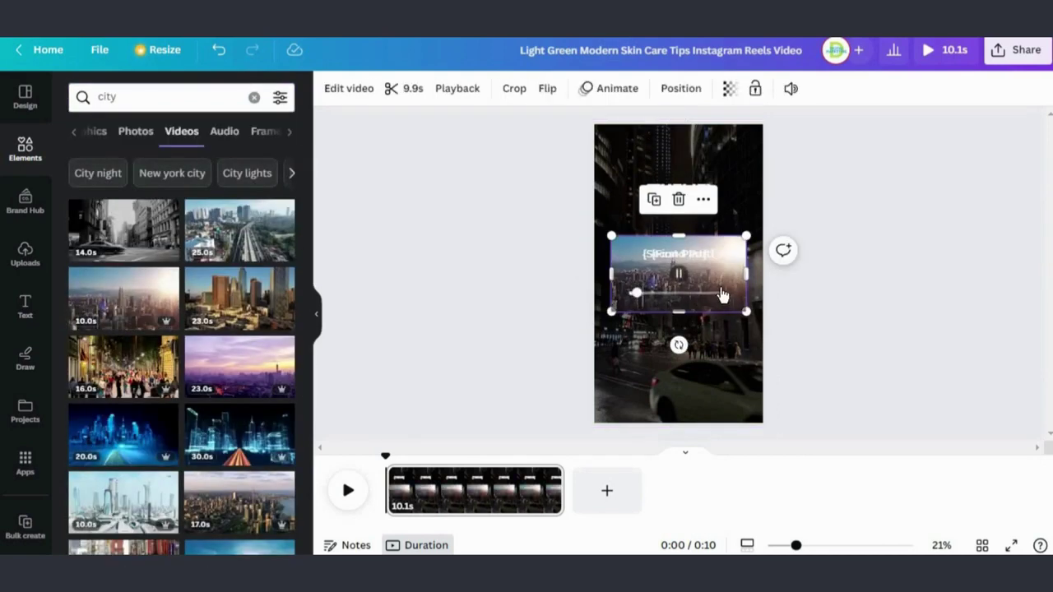
Step: Enlarge and reposition the city video so it covers the whole page
drag(746, 236, 801, 124)
drag(726, 180, 727, 119)
drag(612, 313, 590, 333)
drag(715, 331, 705, 437)
drag(763, 406, 735, 403)
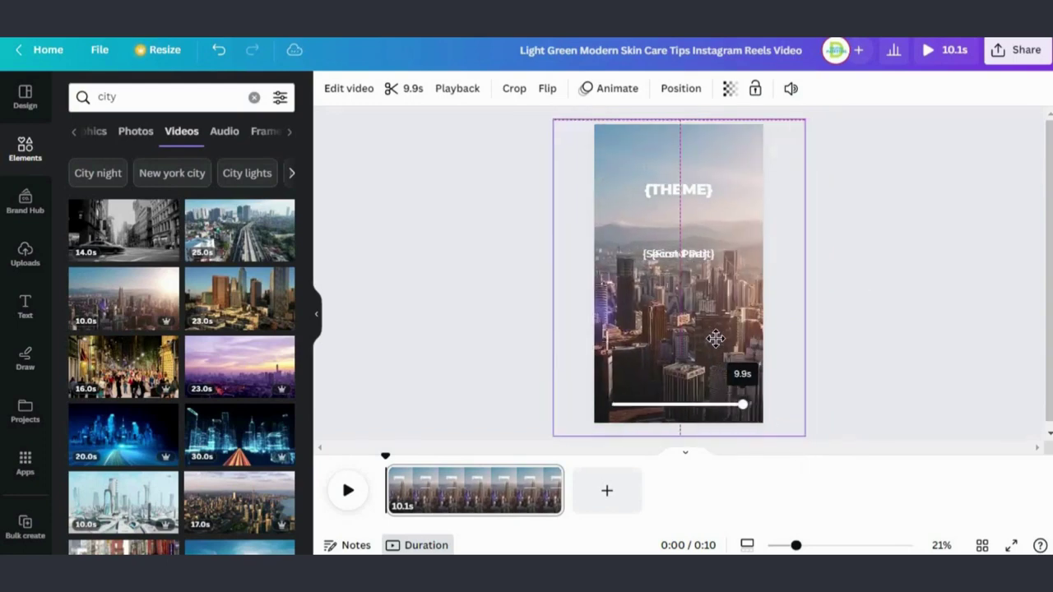
Step: Align the city video to the center of the page and send it to the back, behind the dark overlay and texts
right_click(717, 345)
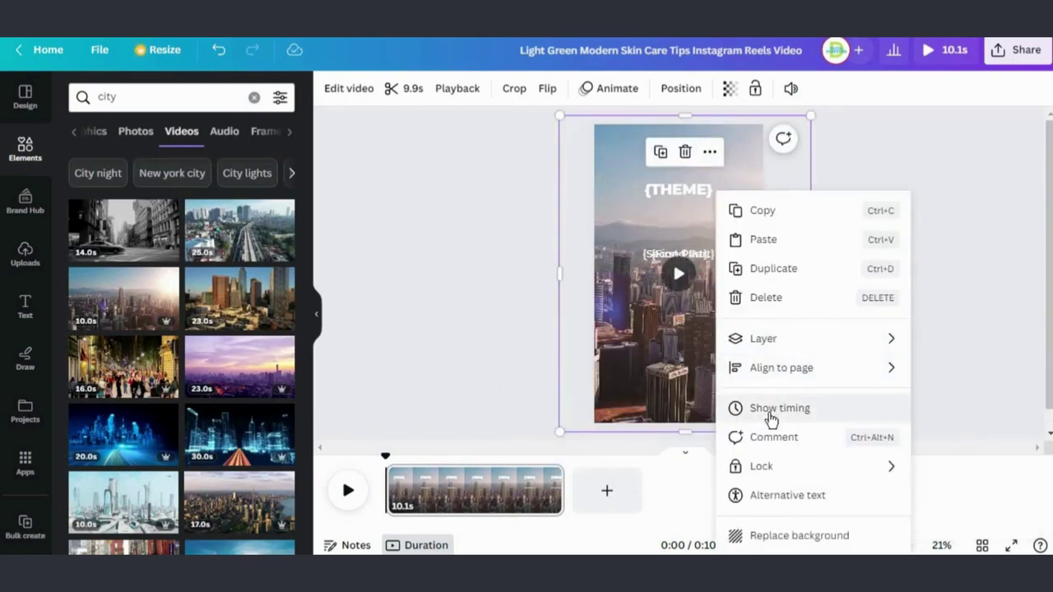
click(709, 152)
mouse_move(778, 297)
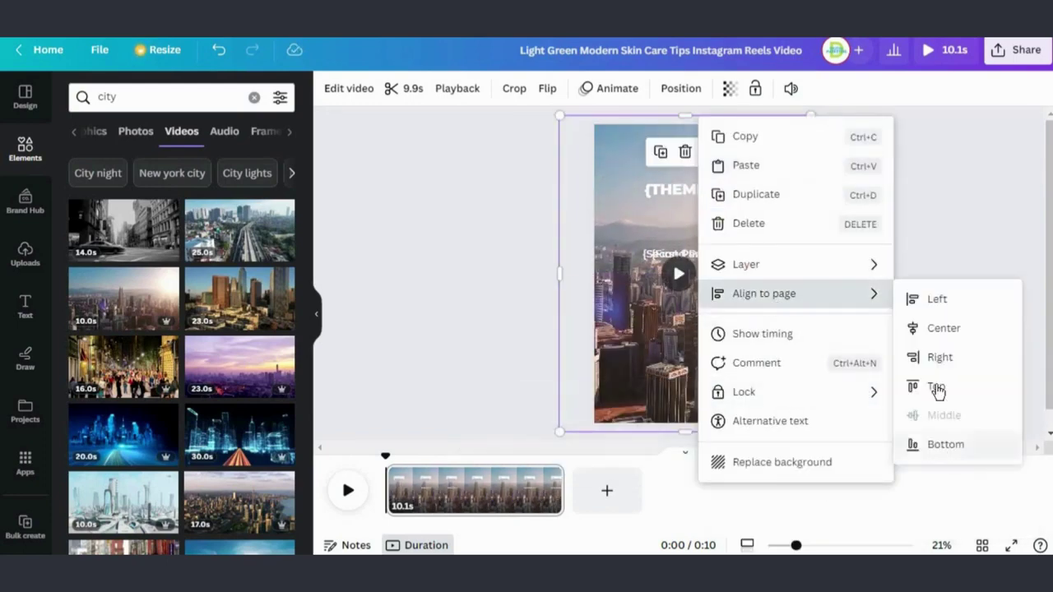
click(943, 327)
click(700, 151)
mouse_move(771, 262)
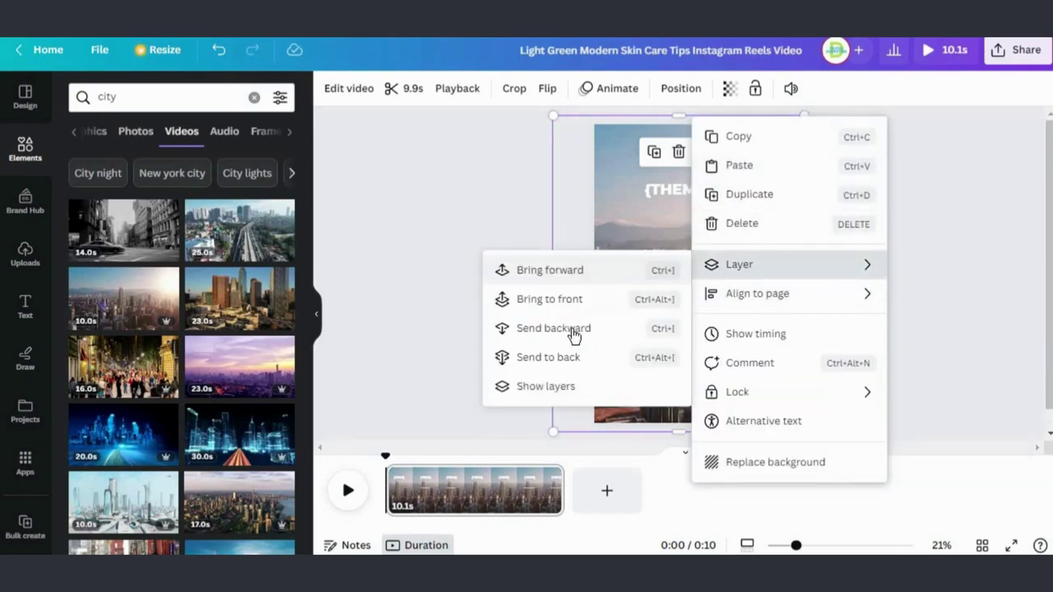
click(567, 358)
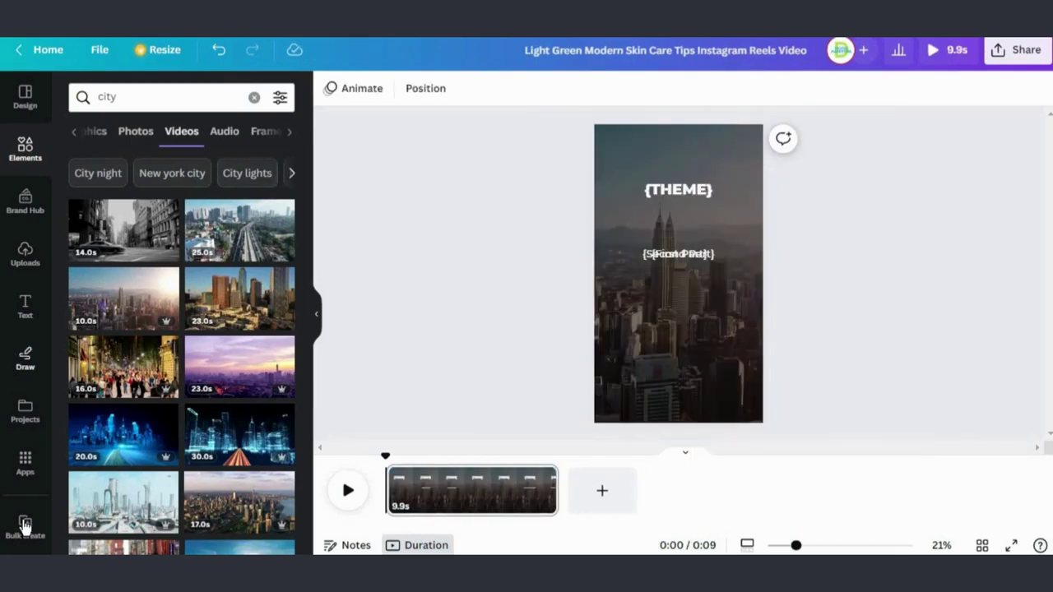
Step: Return to Bulk create, go back to its first stage, and open the manual data table
click(25, 525)
scroll(184, 259, up, 5)
click(78, 95)
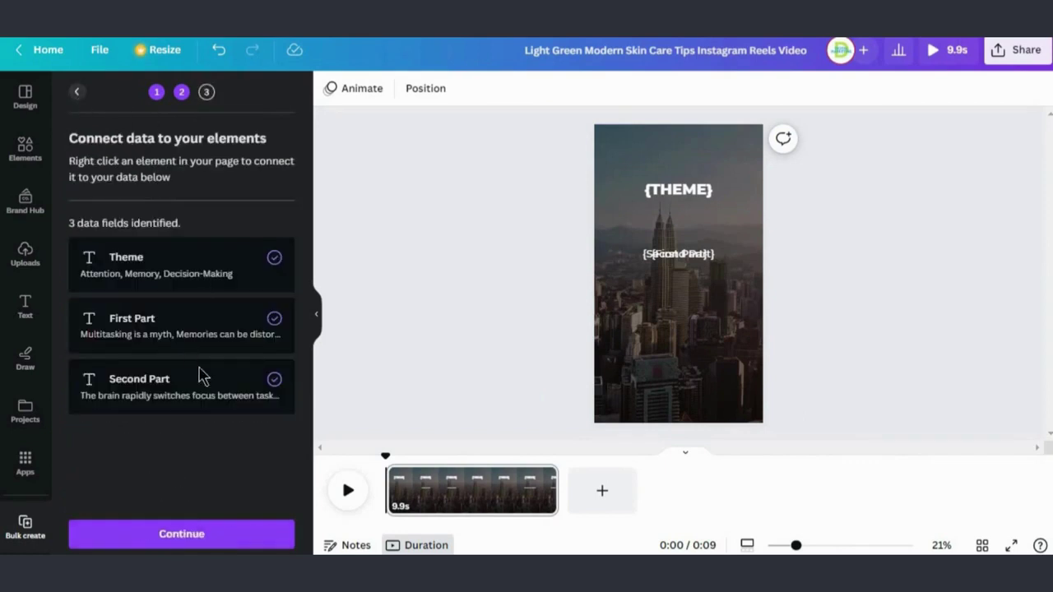
click(81, 97)
click(193, 409)
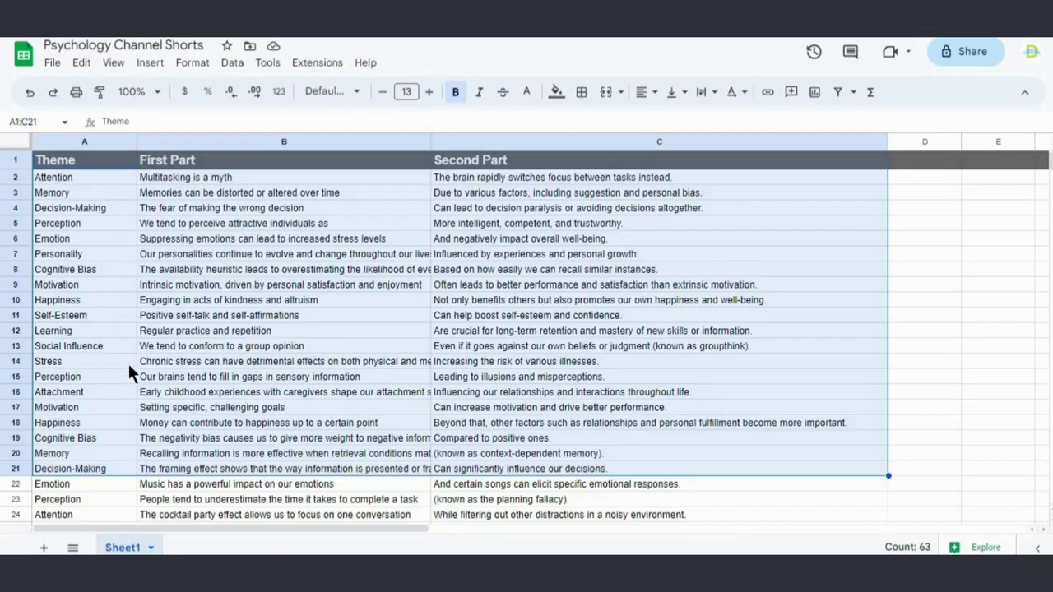
Step: Copy the next 20 fact rows, starting at row 22, from the spreadsheet and paste them over the existing rows in the Bulk create table
scroll(127, 361, down, 1)
drag(58, 436, 639, 415)
click(766, 10)
click(144, 149)
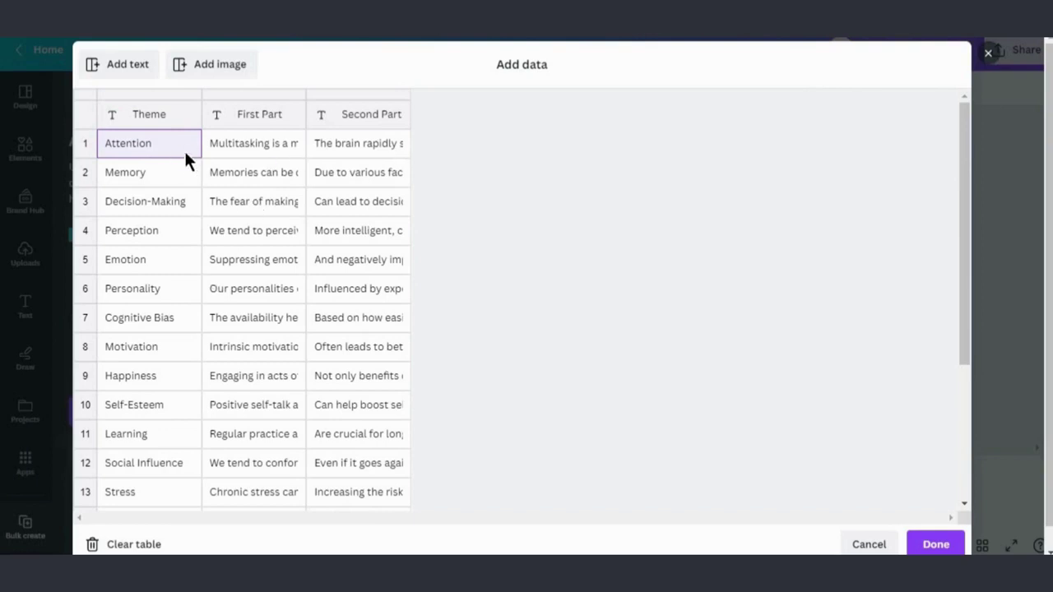
key(ctrl+v)
scroll(250, 238, down, 3)
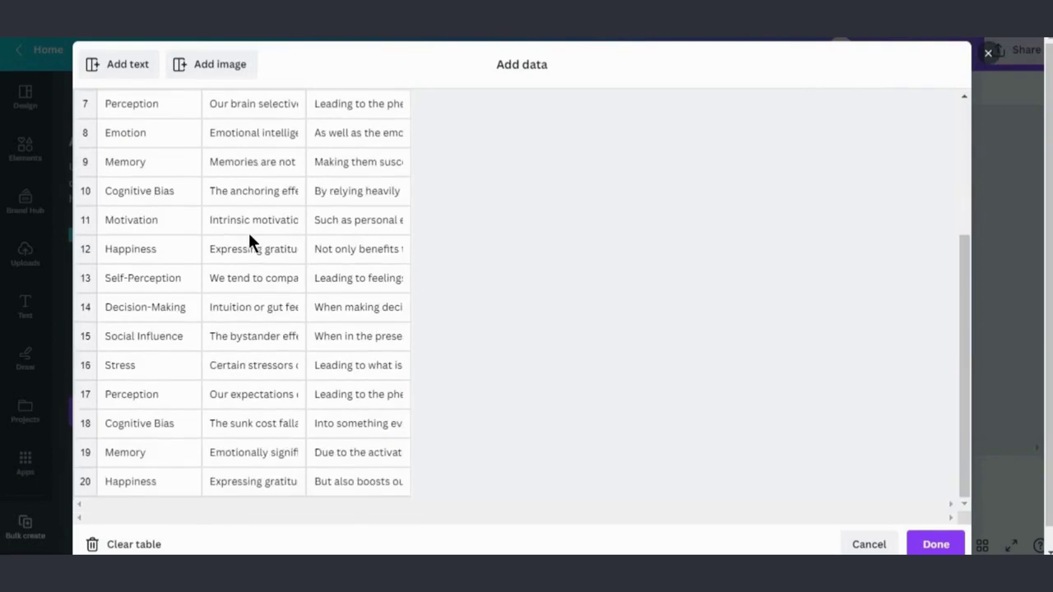
scroll(250, 238, up, 3)
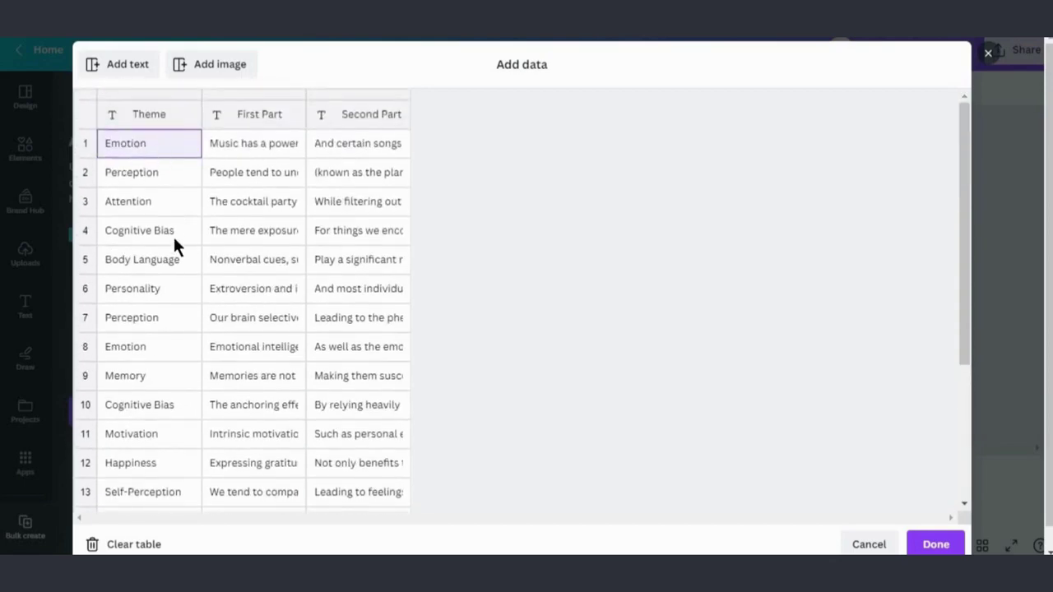